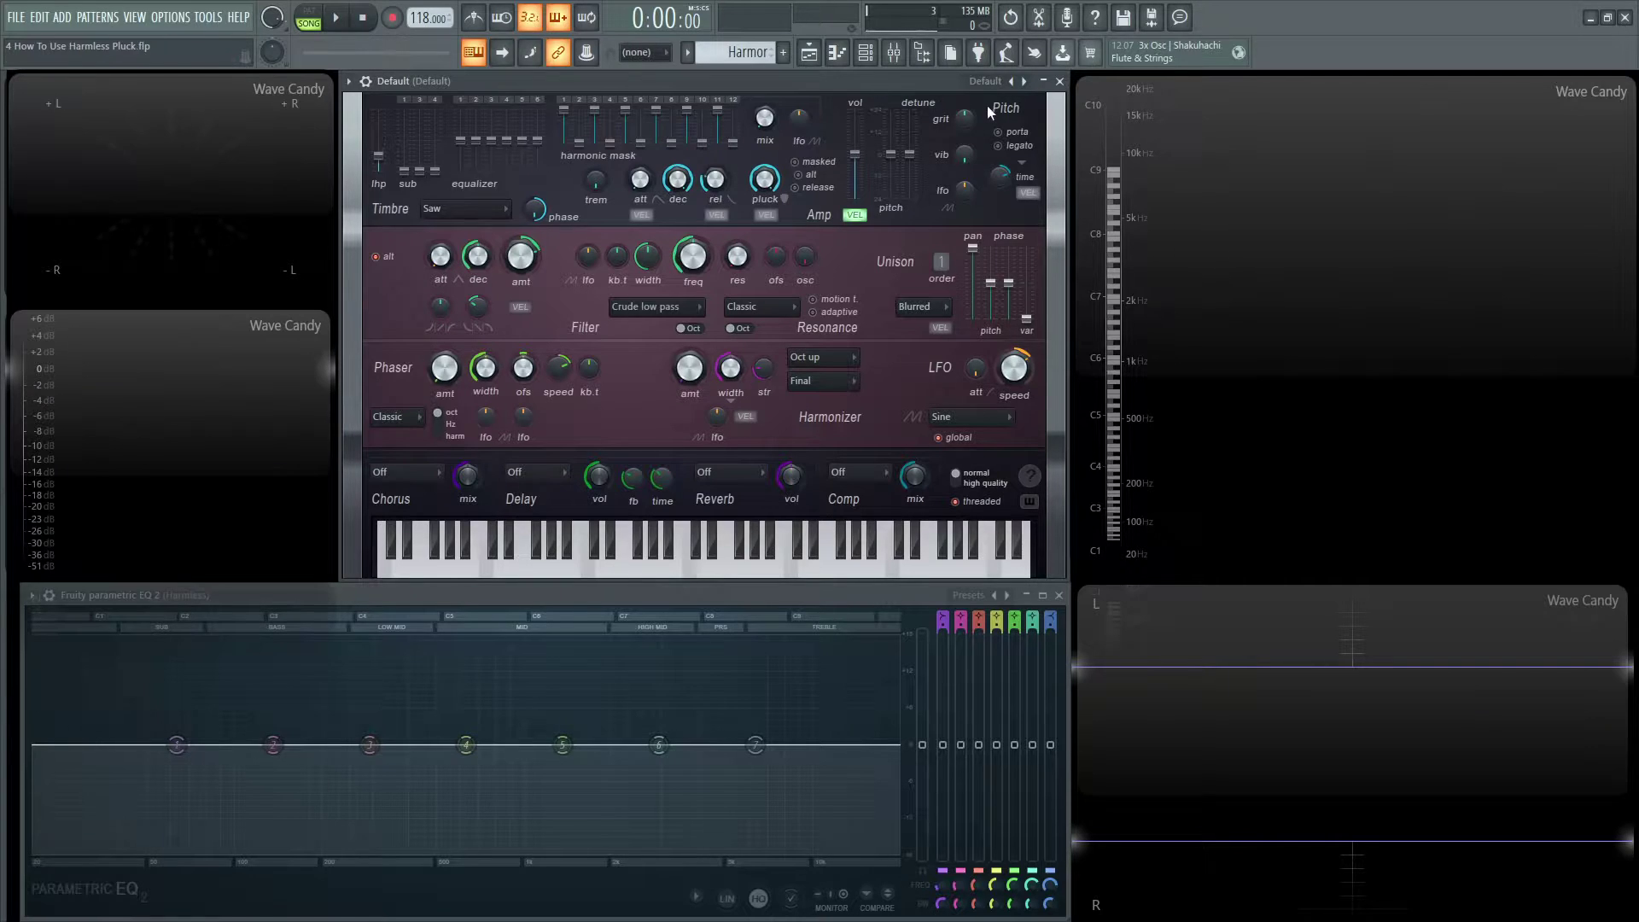
- Shorten the pluck decay and raise the amp volume slightly, playing a few notes to audition the sound
left_click(986, 81)
left_click(1037, 304)
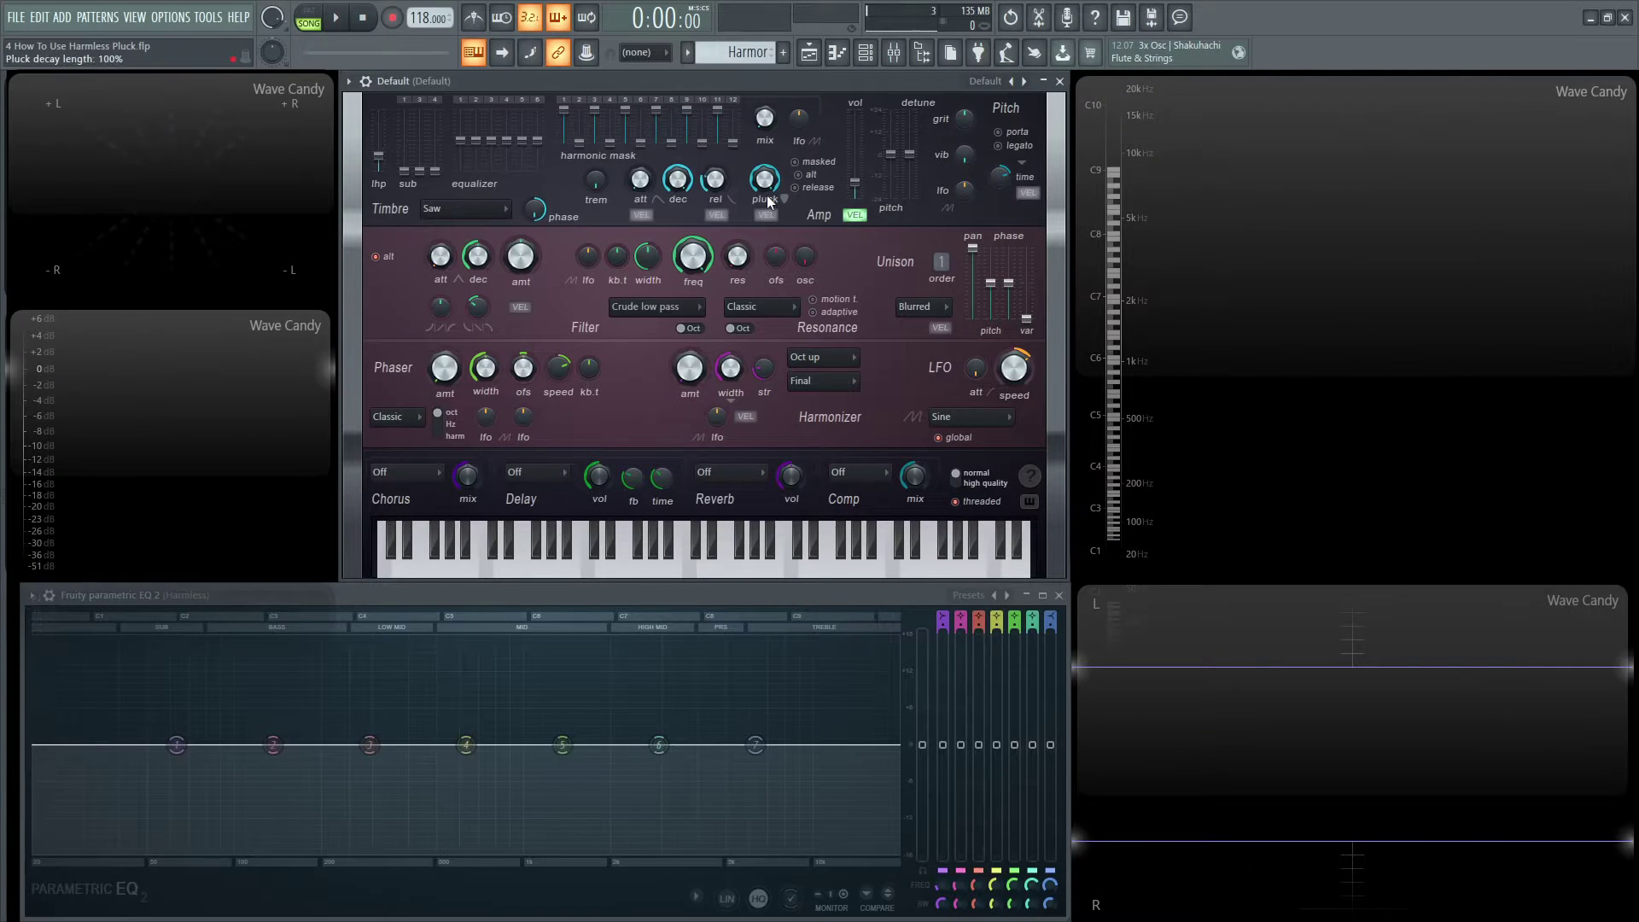
left_click_drag(766, 180, 766, 299)
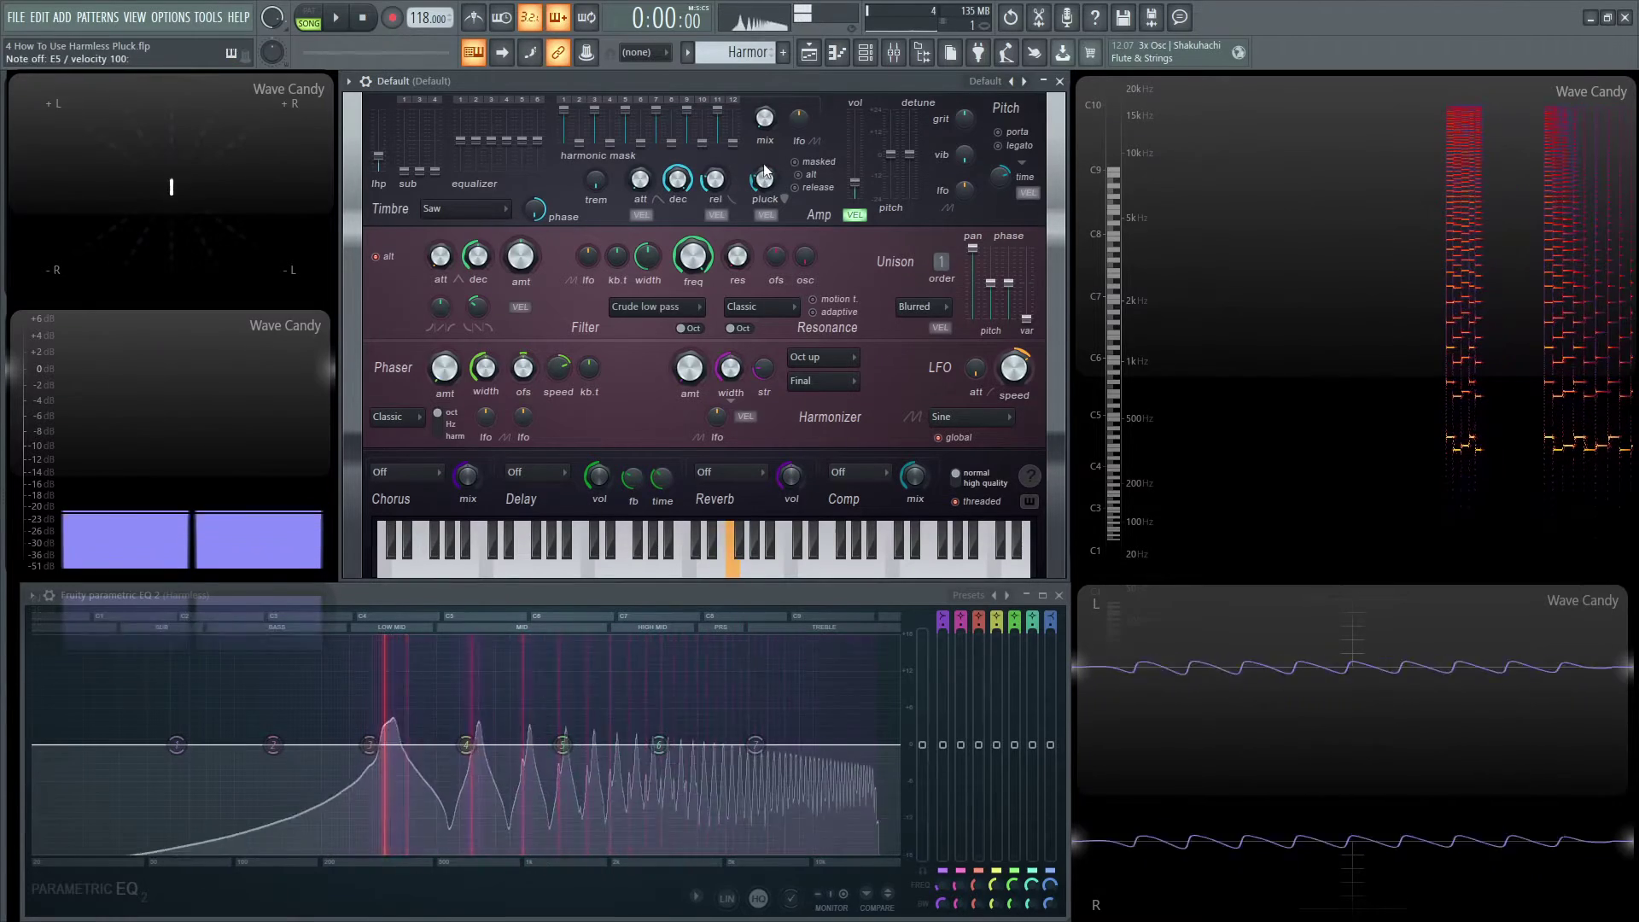
left_click_drag(856, 181, 856, 175)
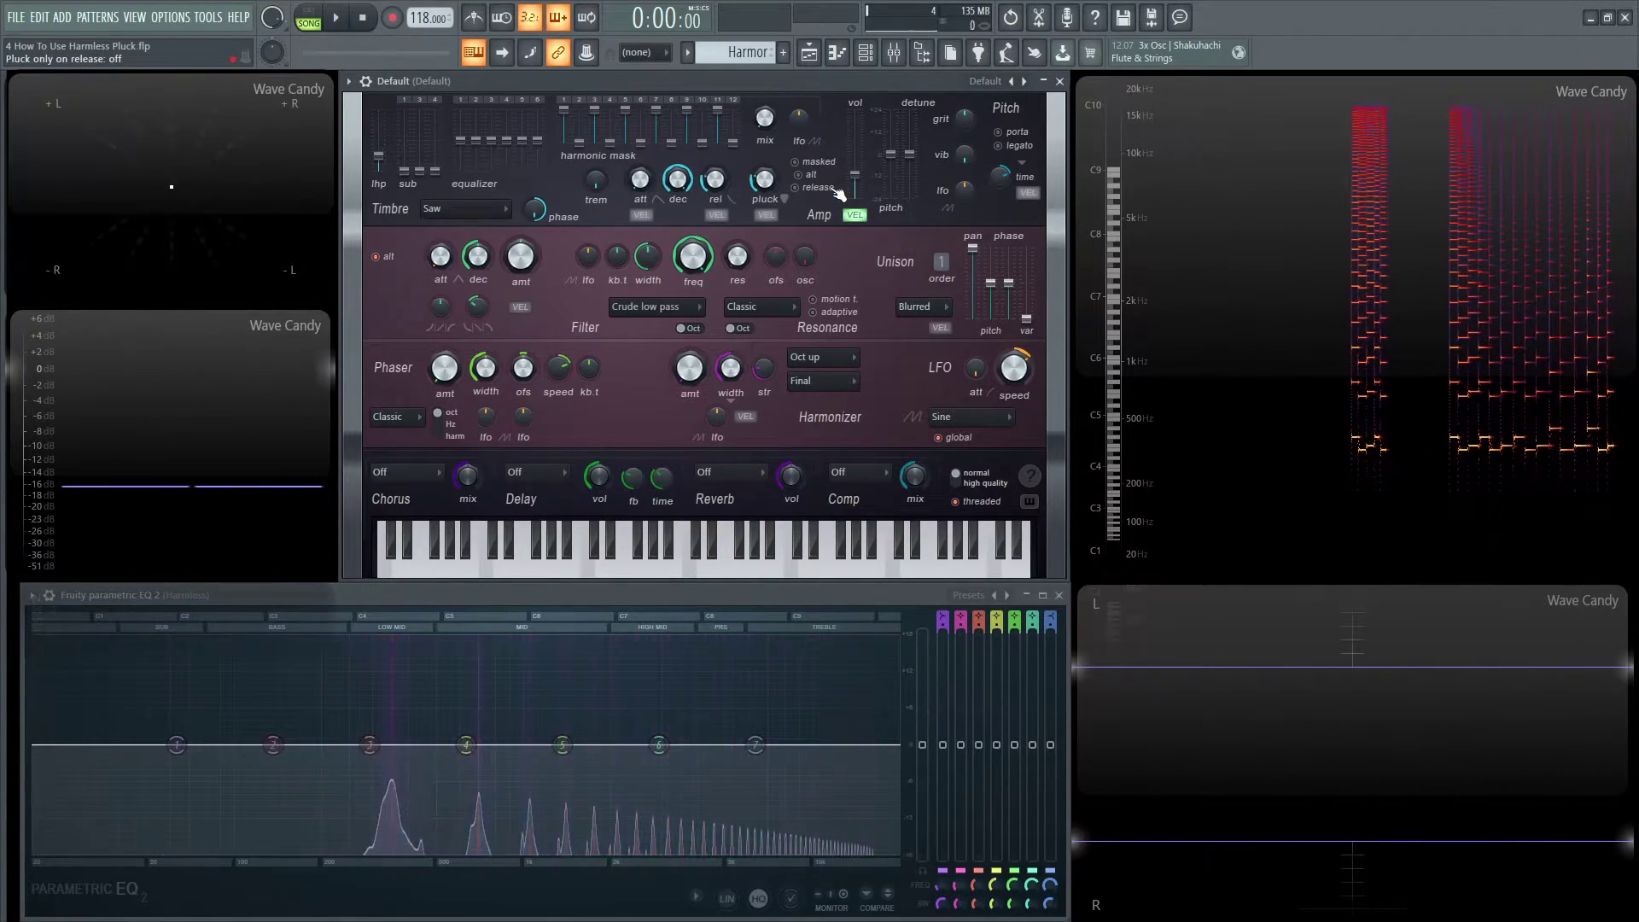
key("r")
key("y")
key("e")
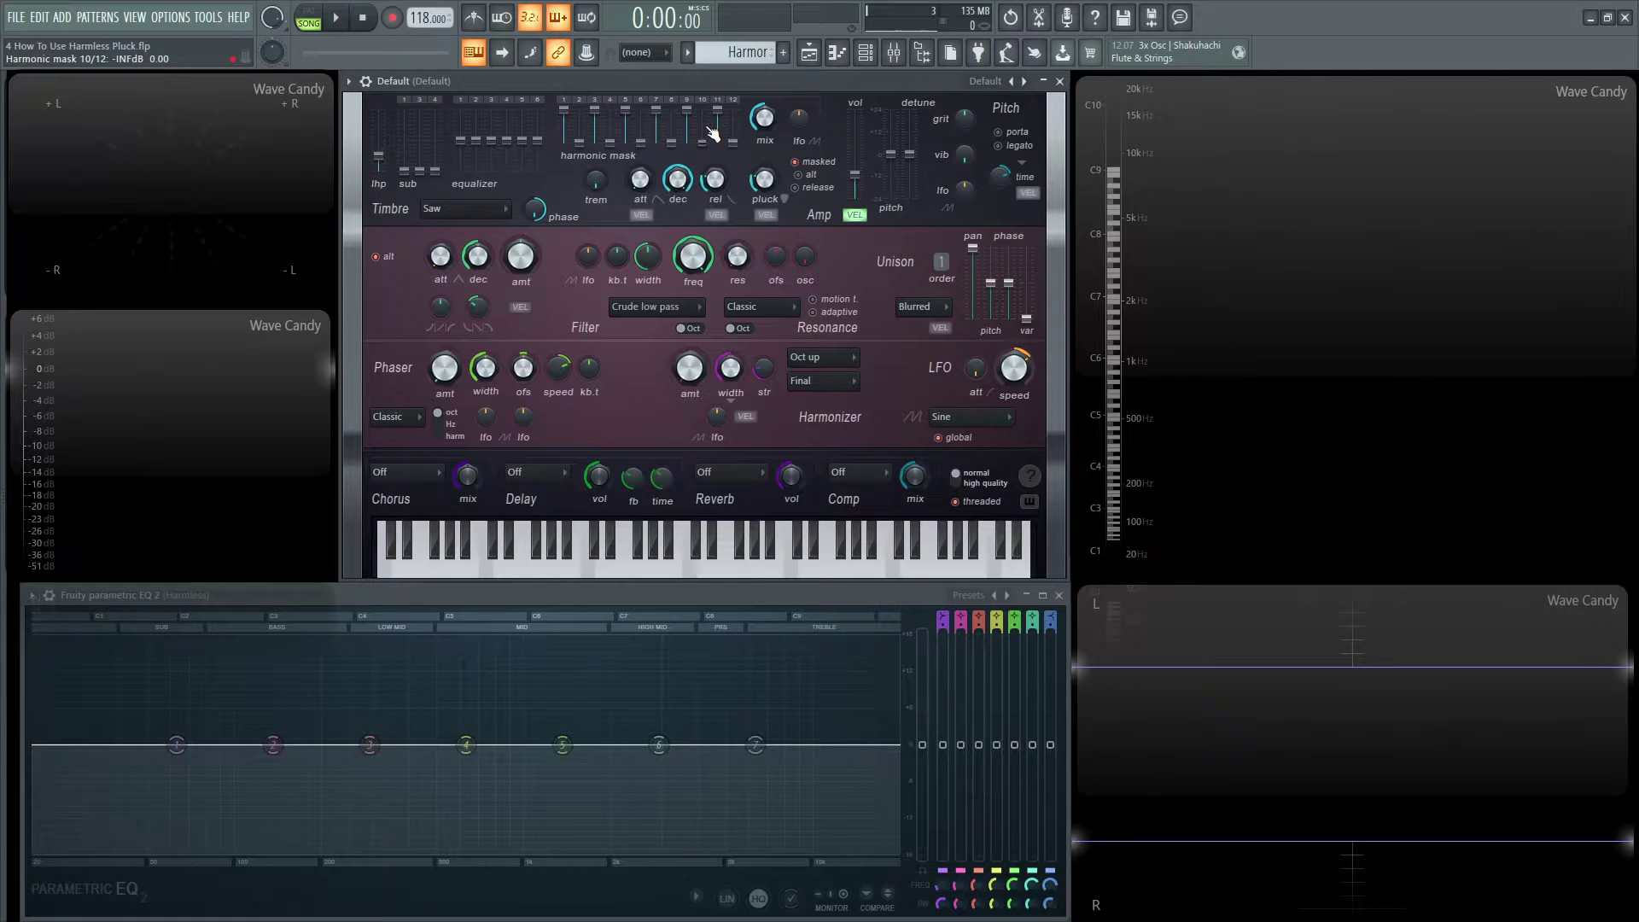
- Play a run of notes to audition the pluck in masked mode
key("t")
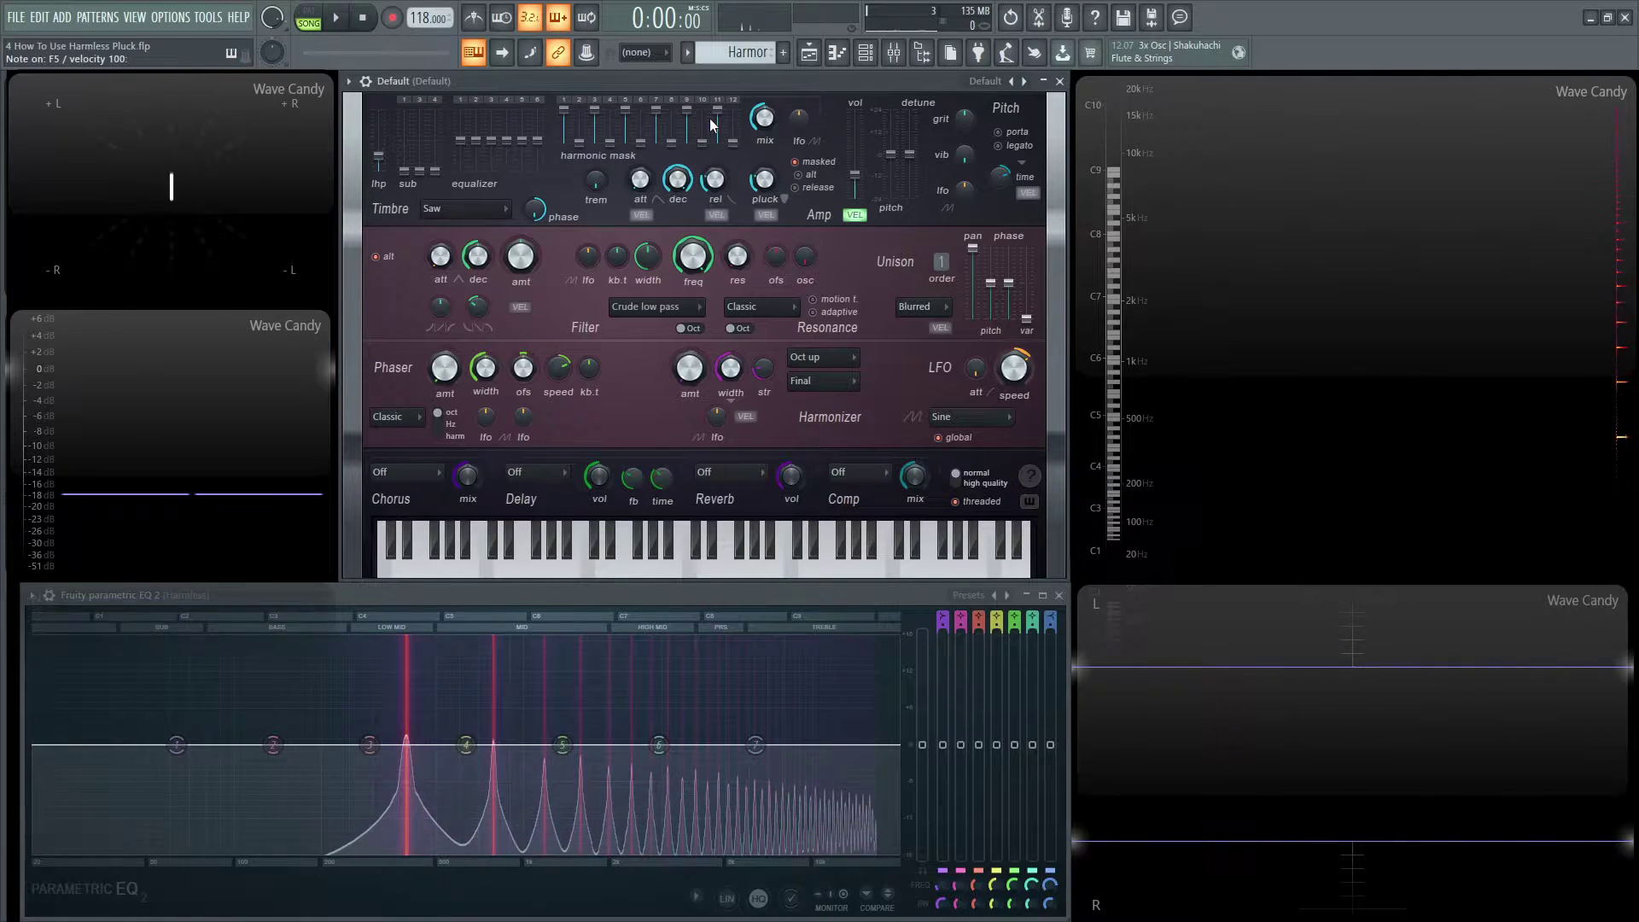
key("r")
key("e")
key("y")
key("r")
key("e")
key("r")
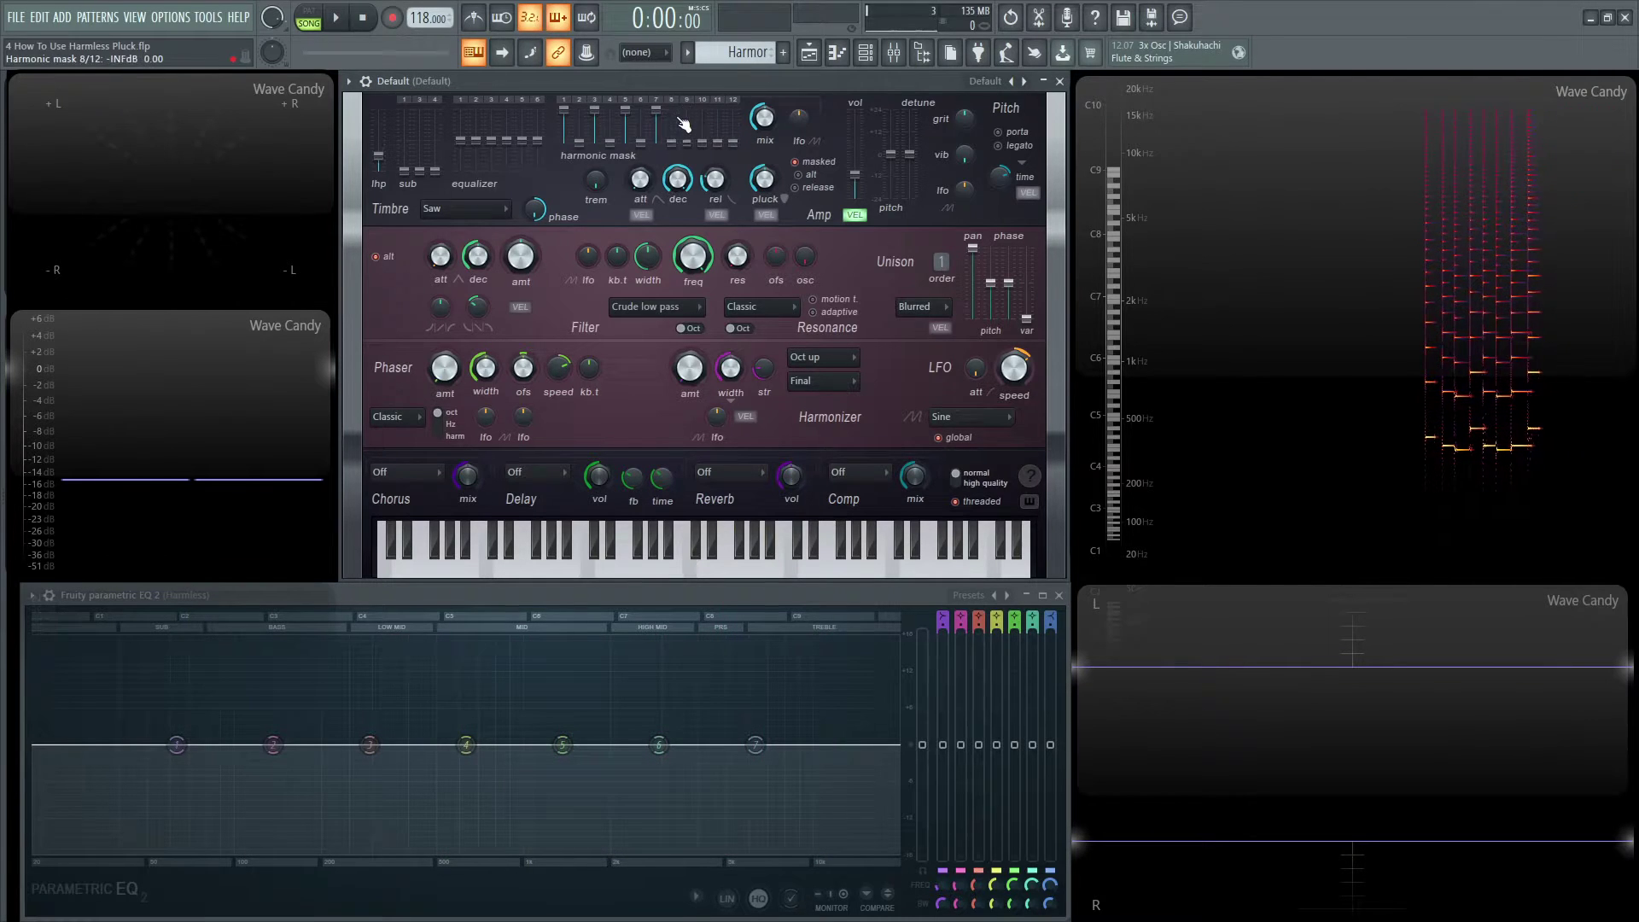
- Lower harmonic masks 2 through 12 fully, keeping only harmonic 1 raised, and play E5
left_click_drag(631, 122, 600, 119)
key("e")
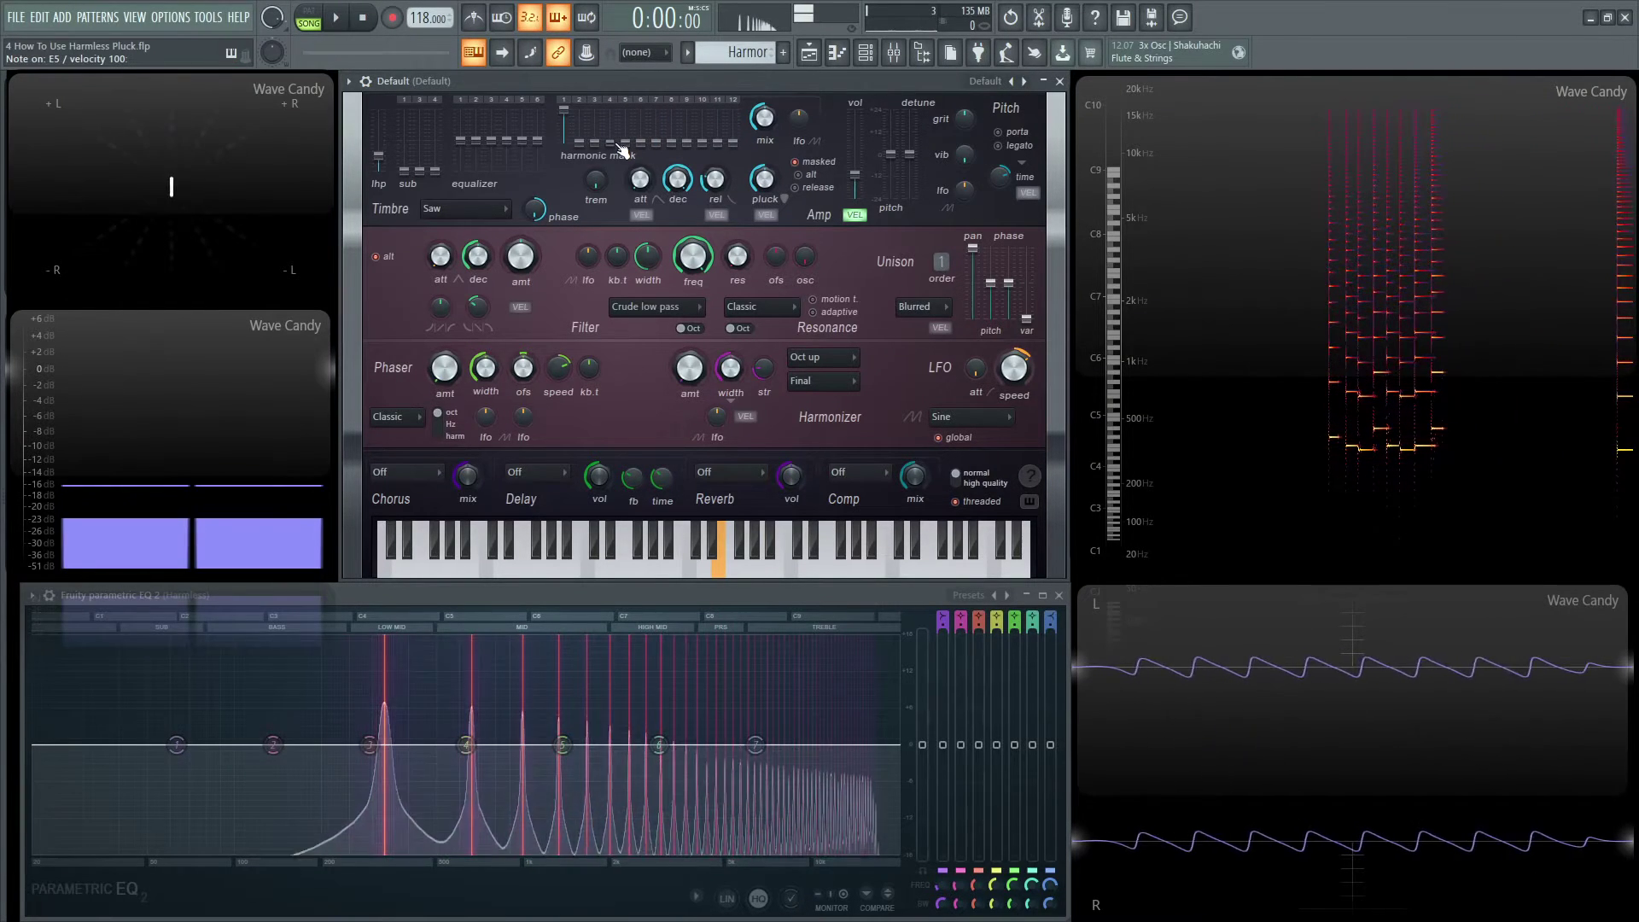
key("e")
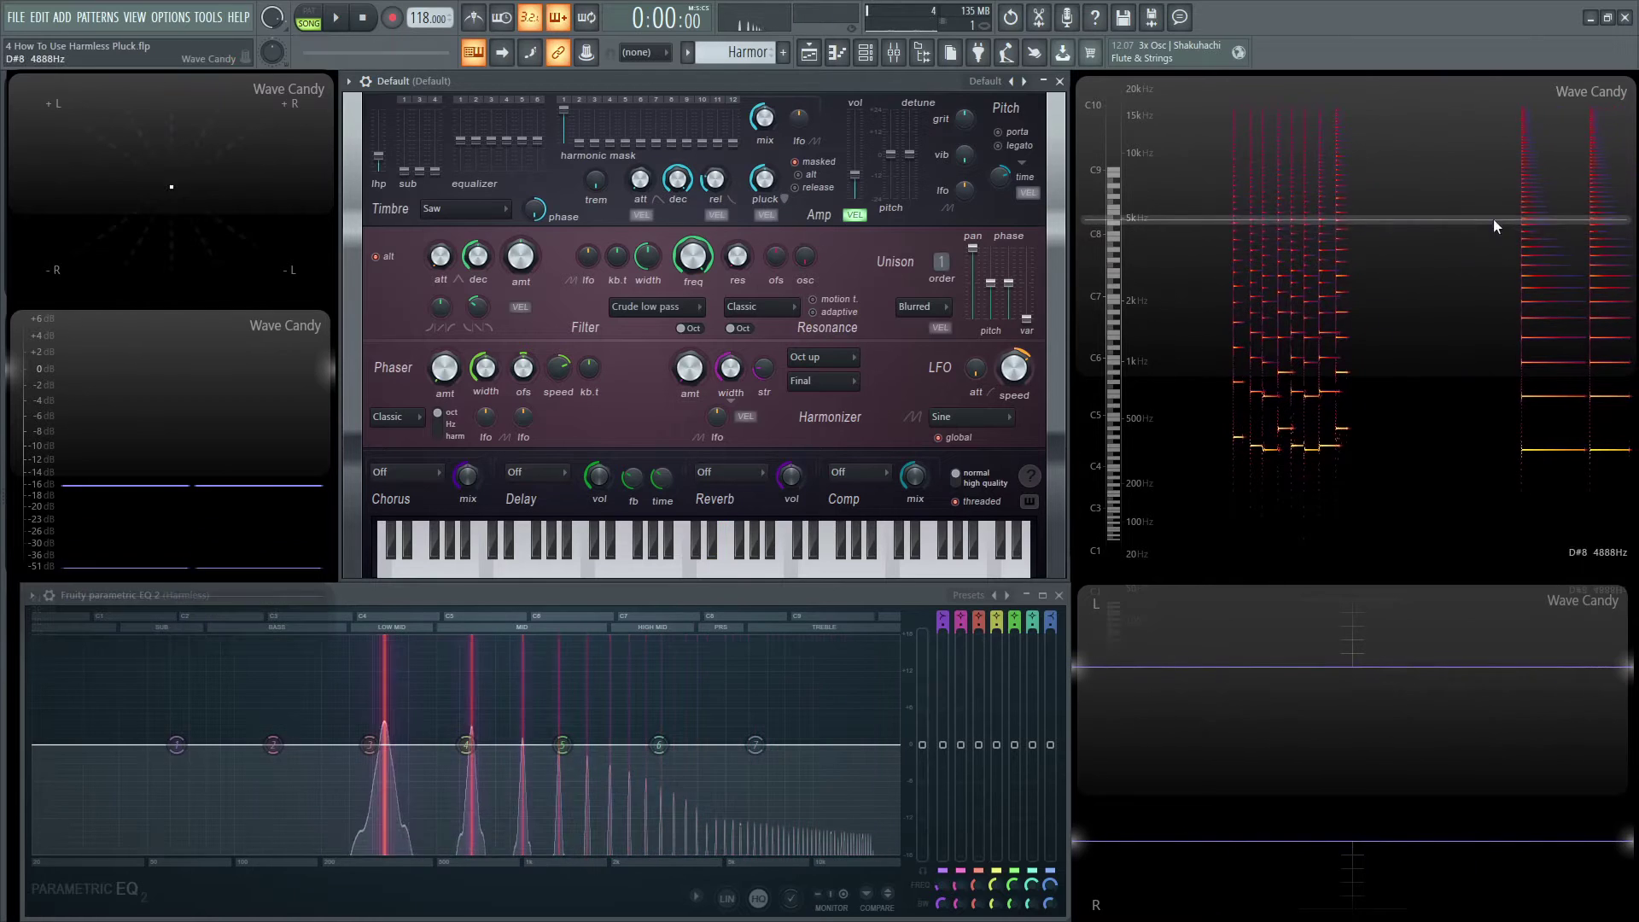
- Lower the harmonic 1 mask fully as well and play E5 repeatedly
left_click_drag(574, 128, 628, 145)
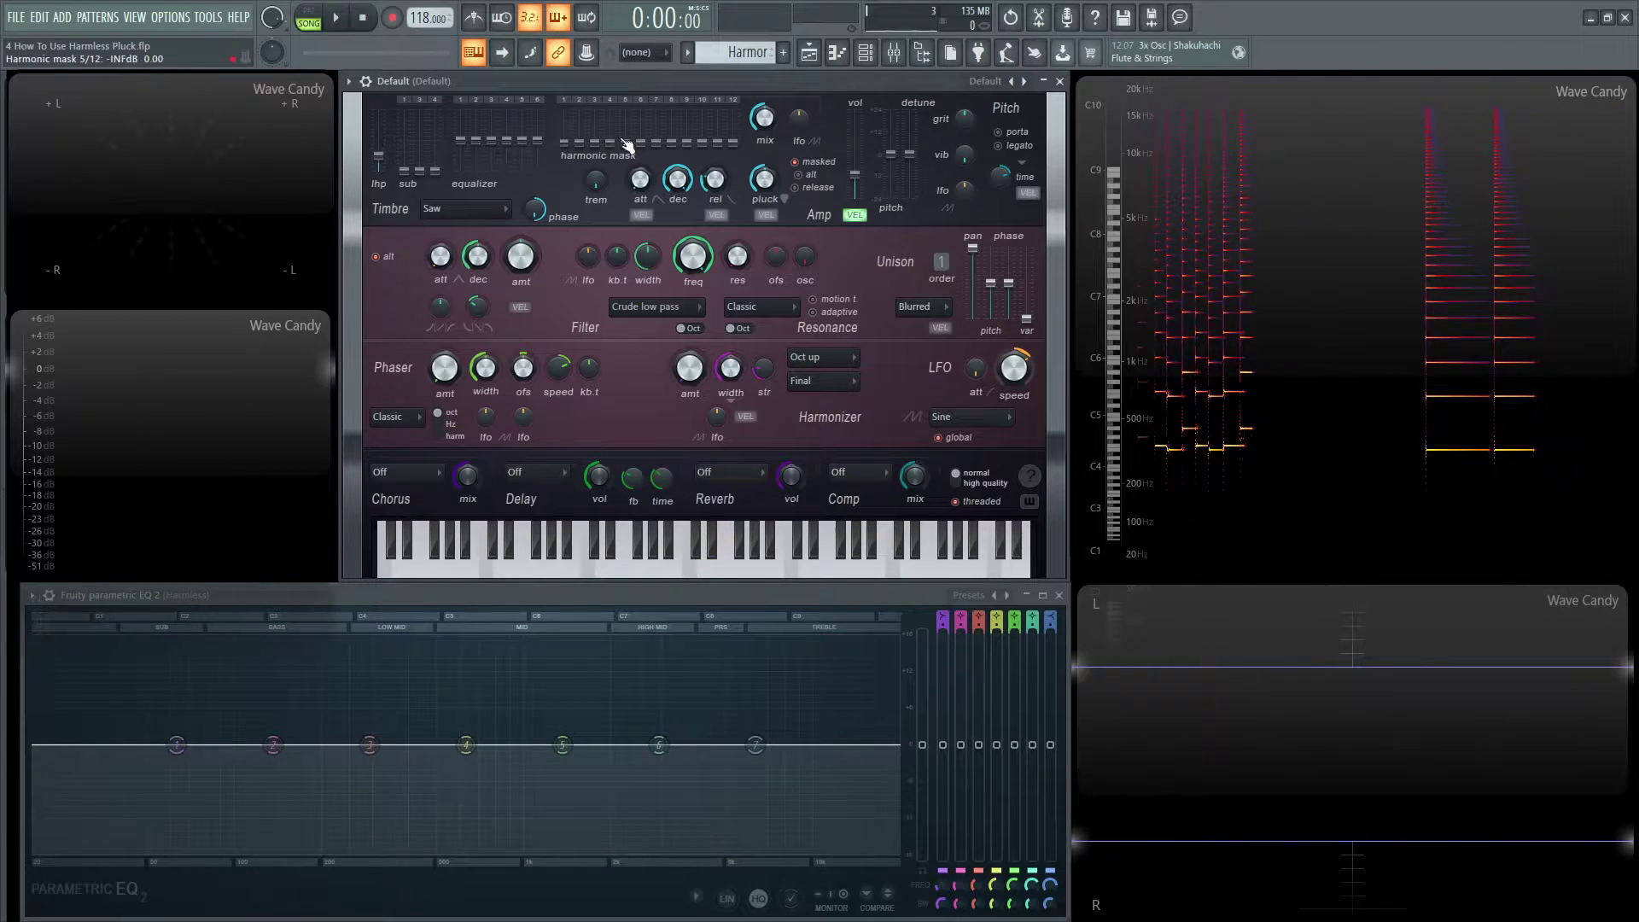
key("c")
key("c")
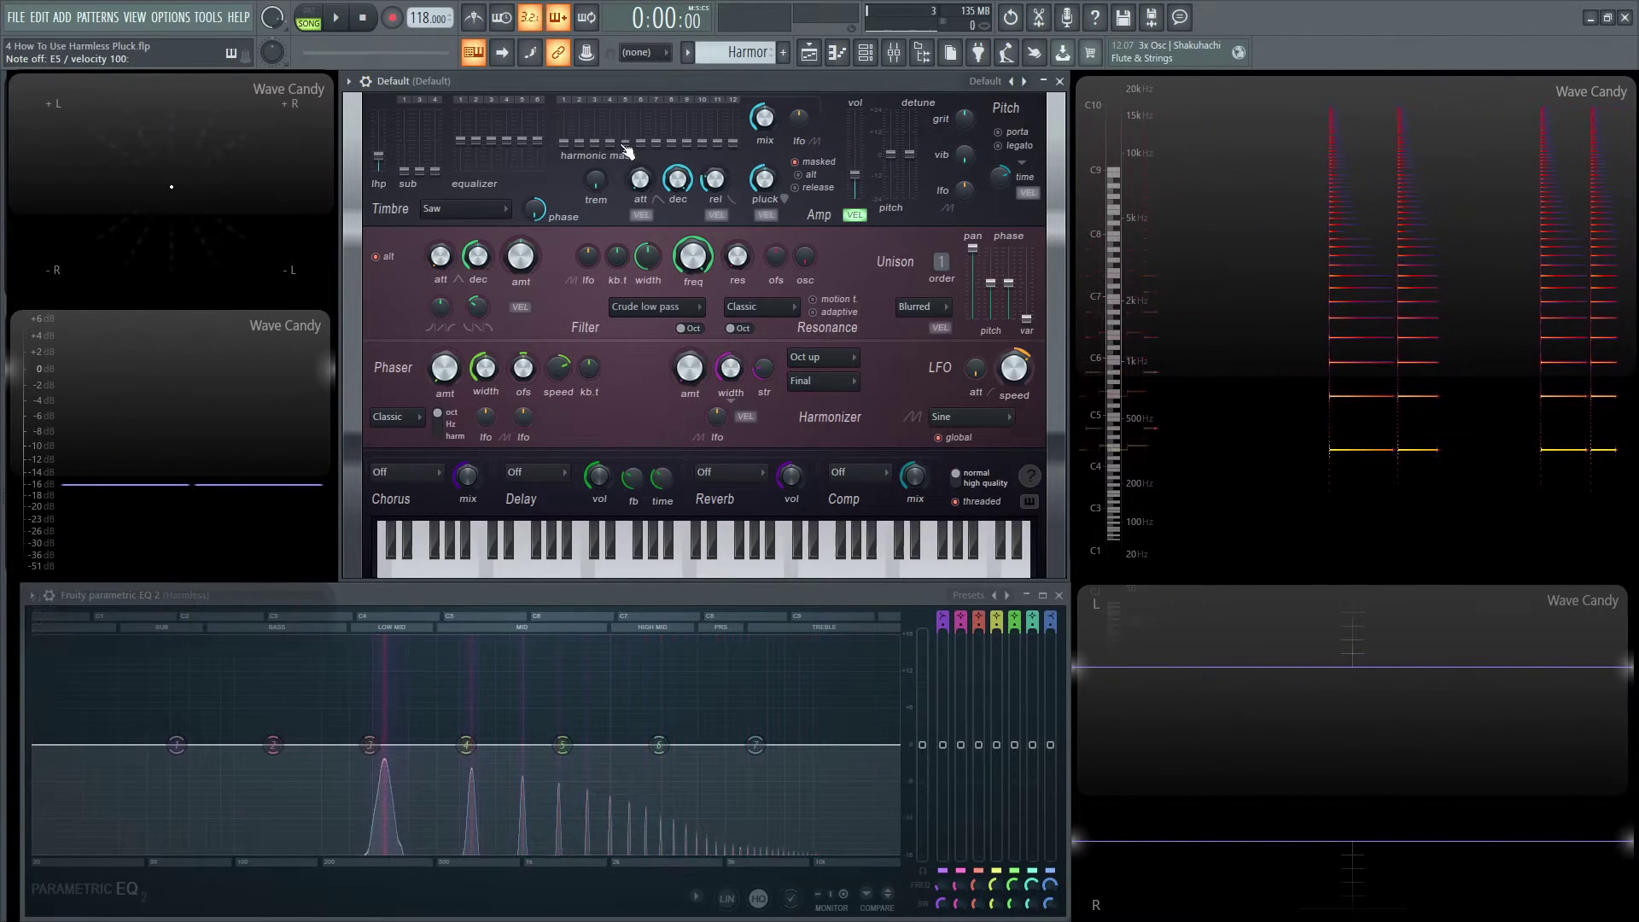
- Raise the harmonic 1 mask back to full and play E5 to compare the decay
key("c")
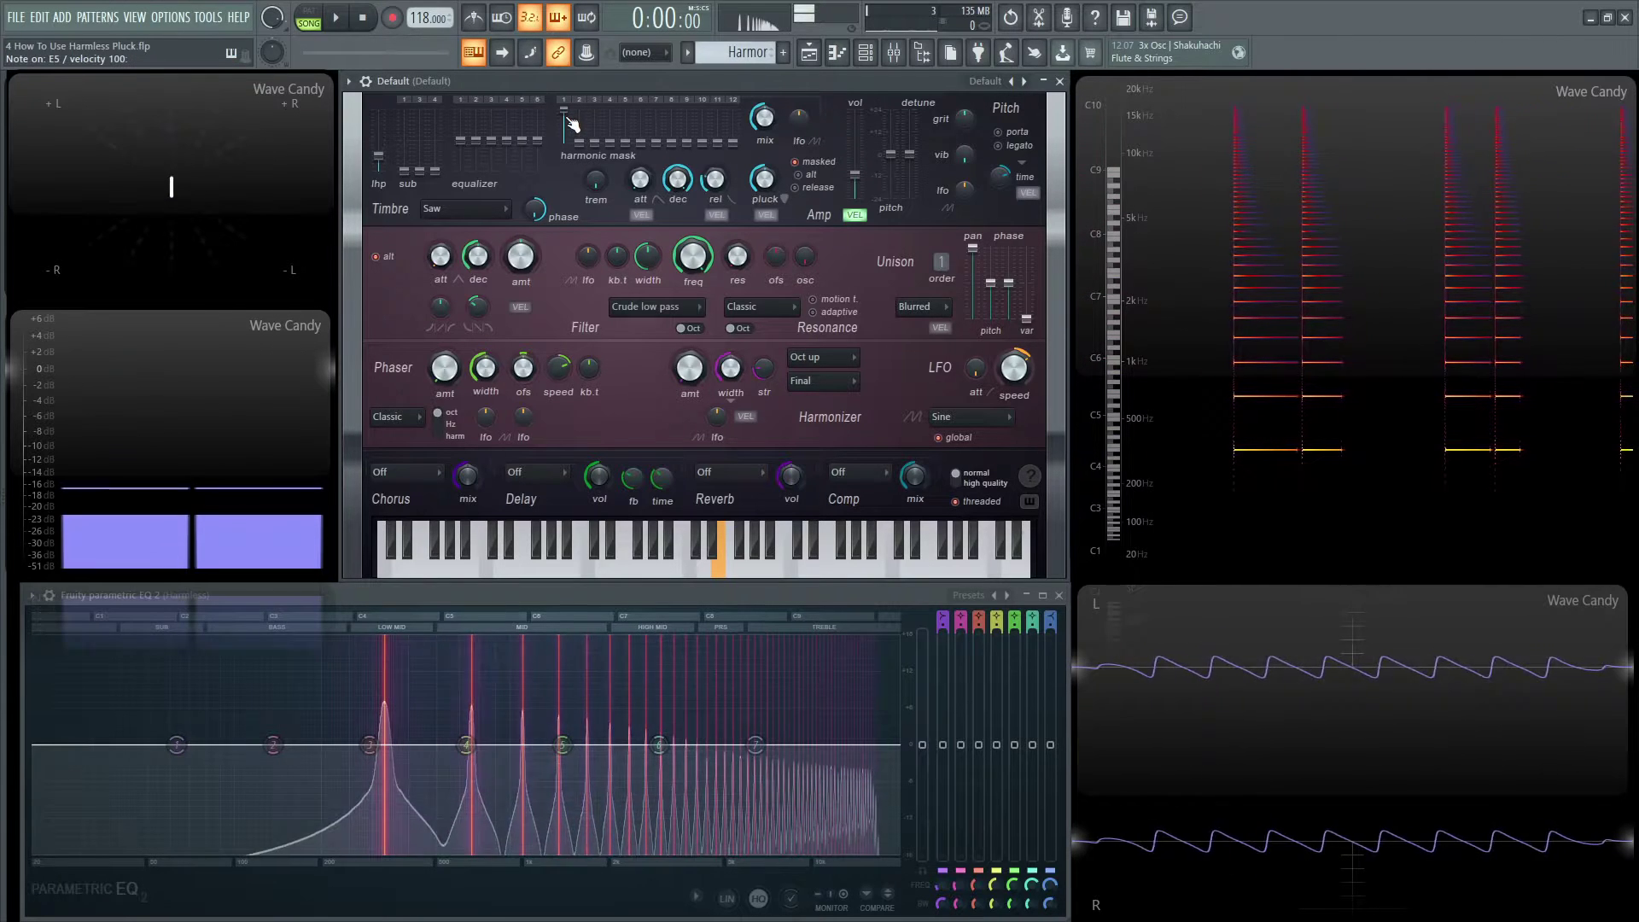
key("c")
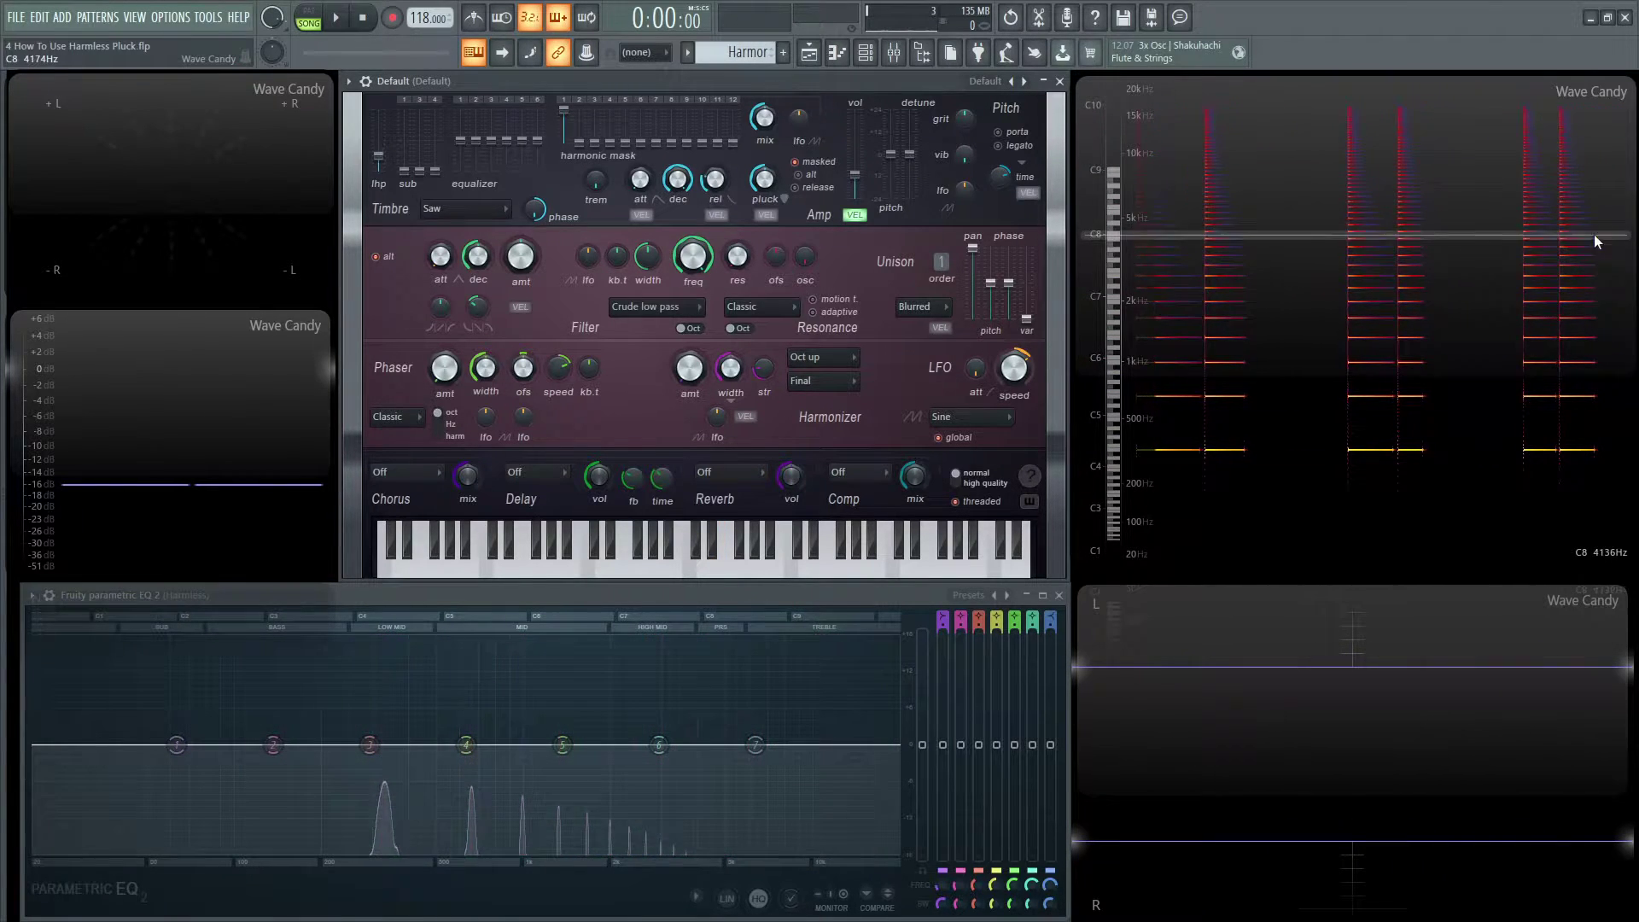
key("c")
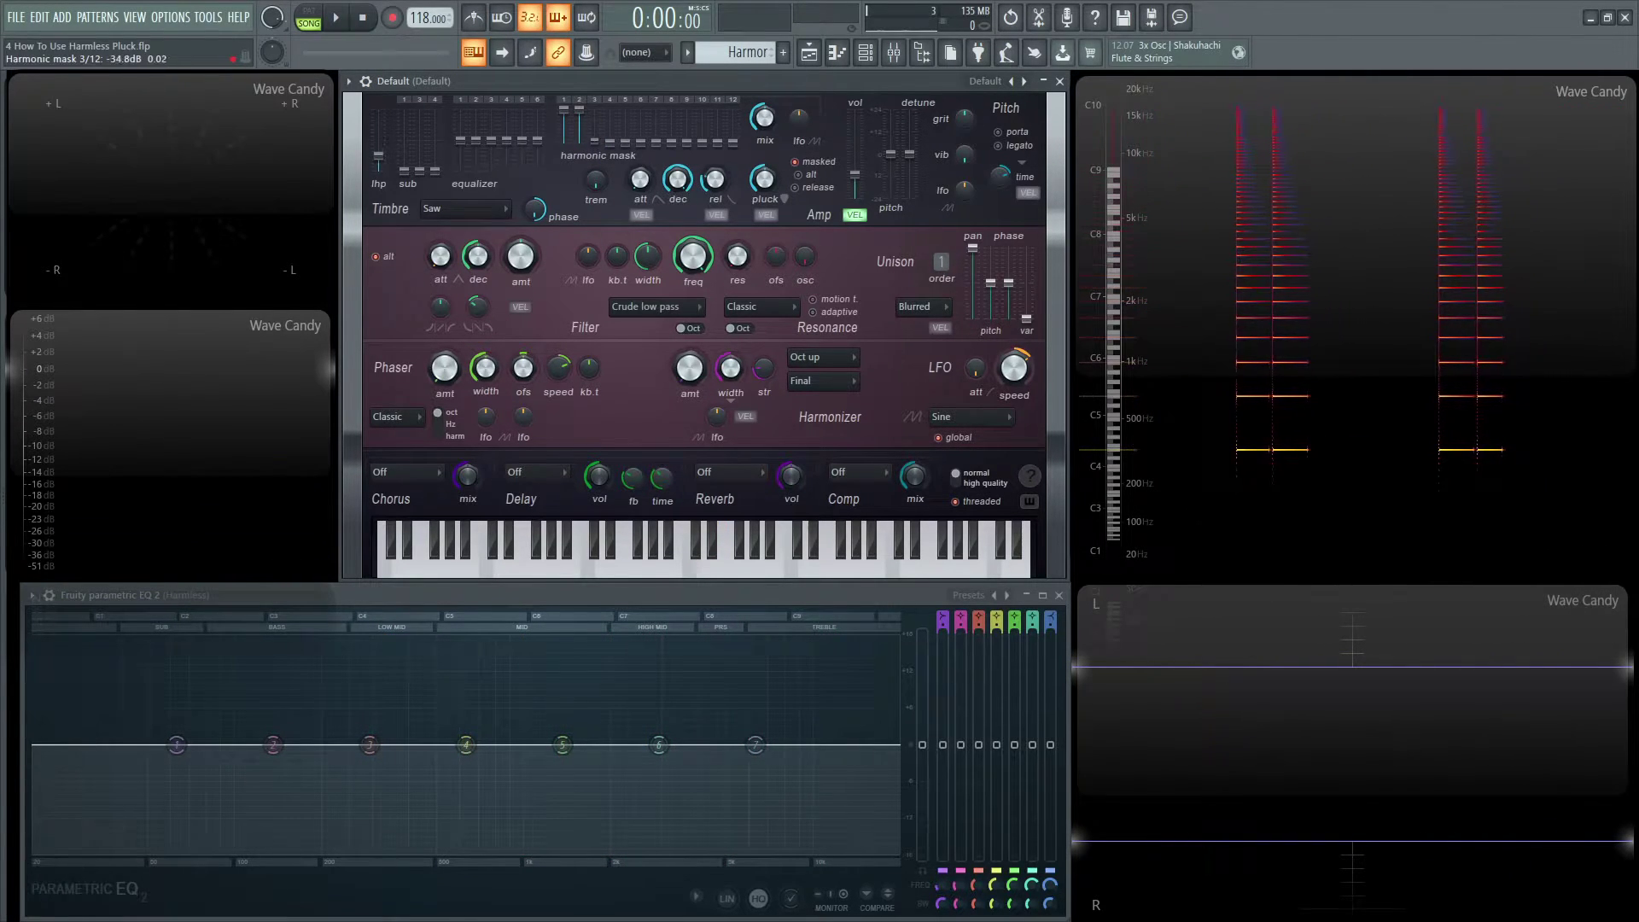
- Raise harmonic masks 2 through 5 to full, playing E5 between changes
key("c")
key("c")
left_click_drag(610, 143, 625, 110)
key("c")
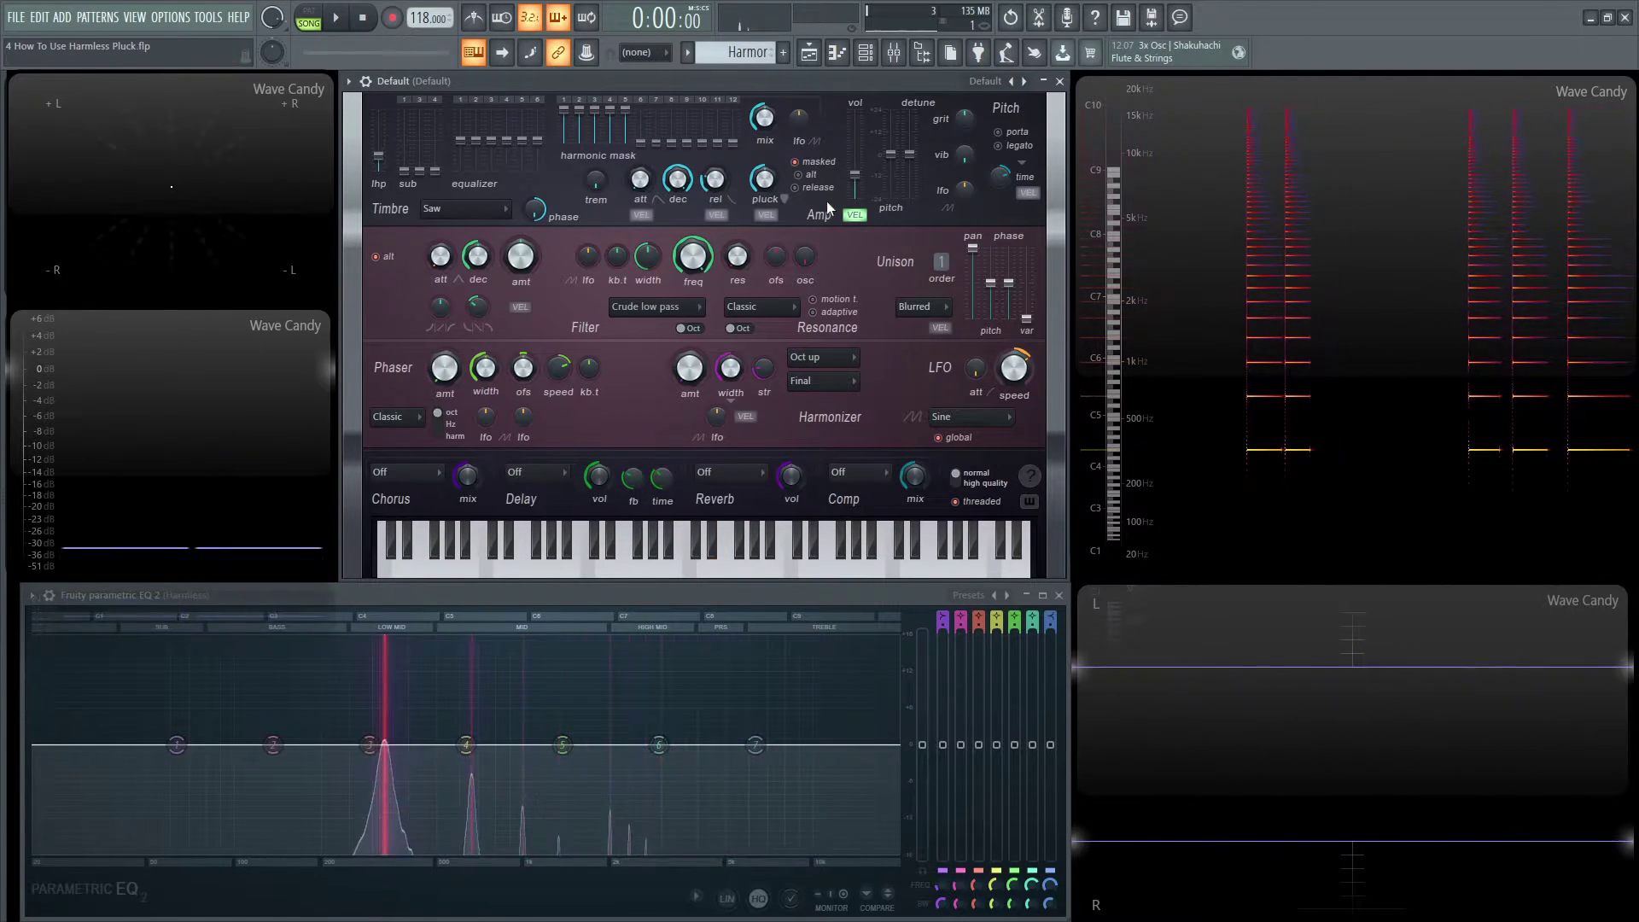
- Raise harmonic masks 6 through 12 to full while replaying E5 to hear the difference
key("c")
key("c")
key("c")
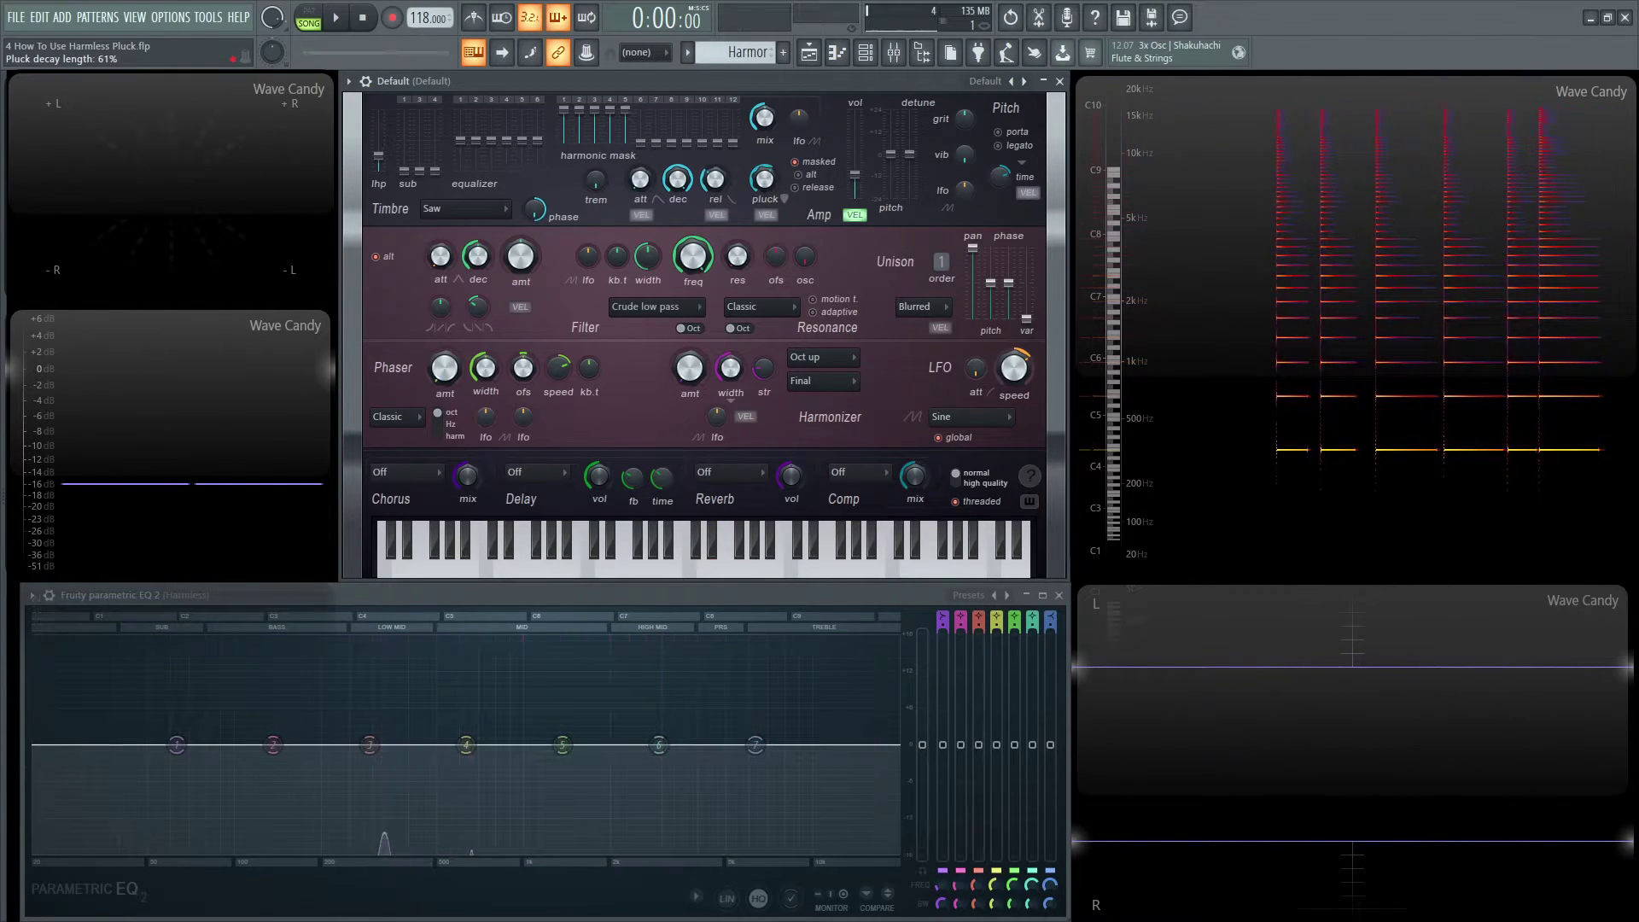
key("c")
key("c")
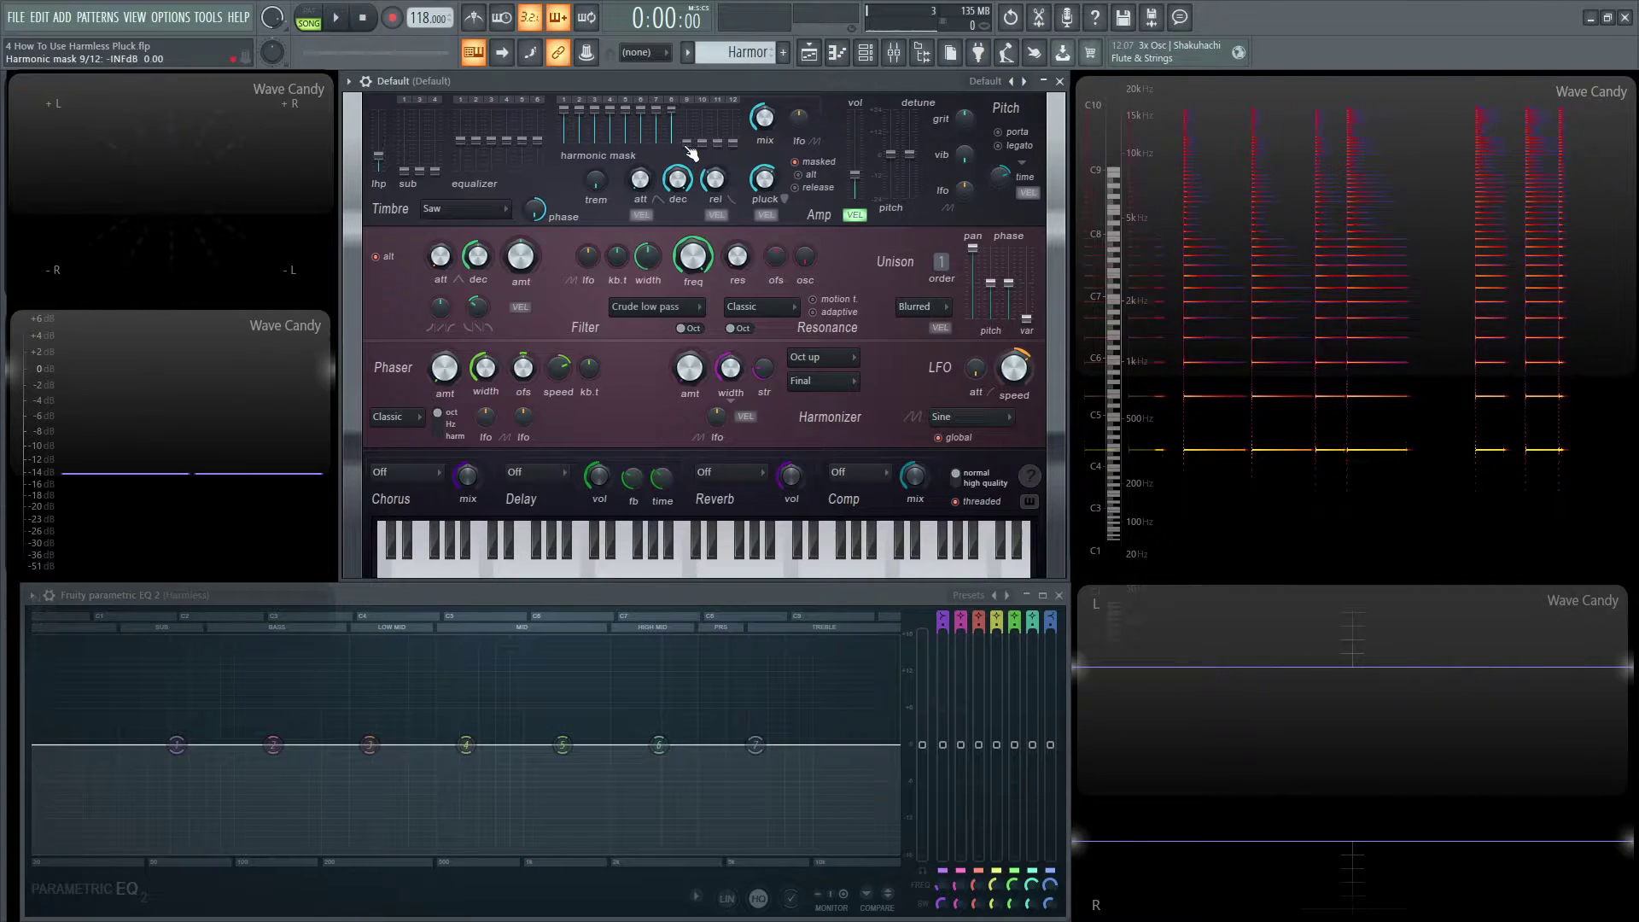
left_click_drag(739, 147, 739, 109)
key("c")
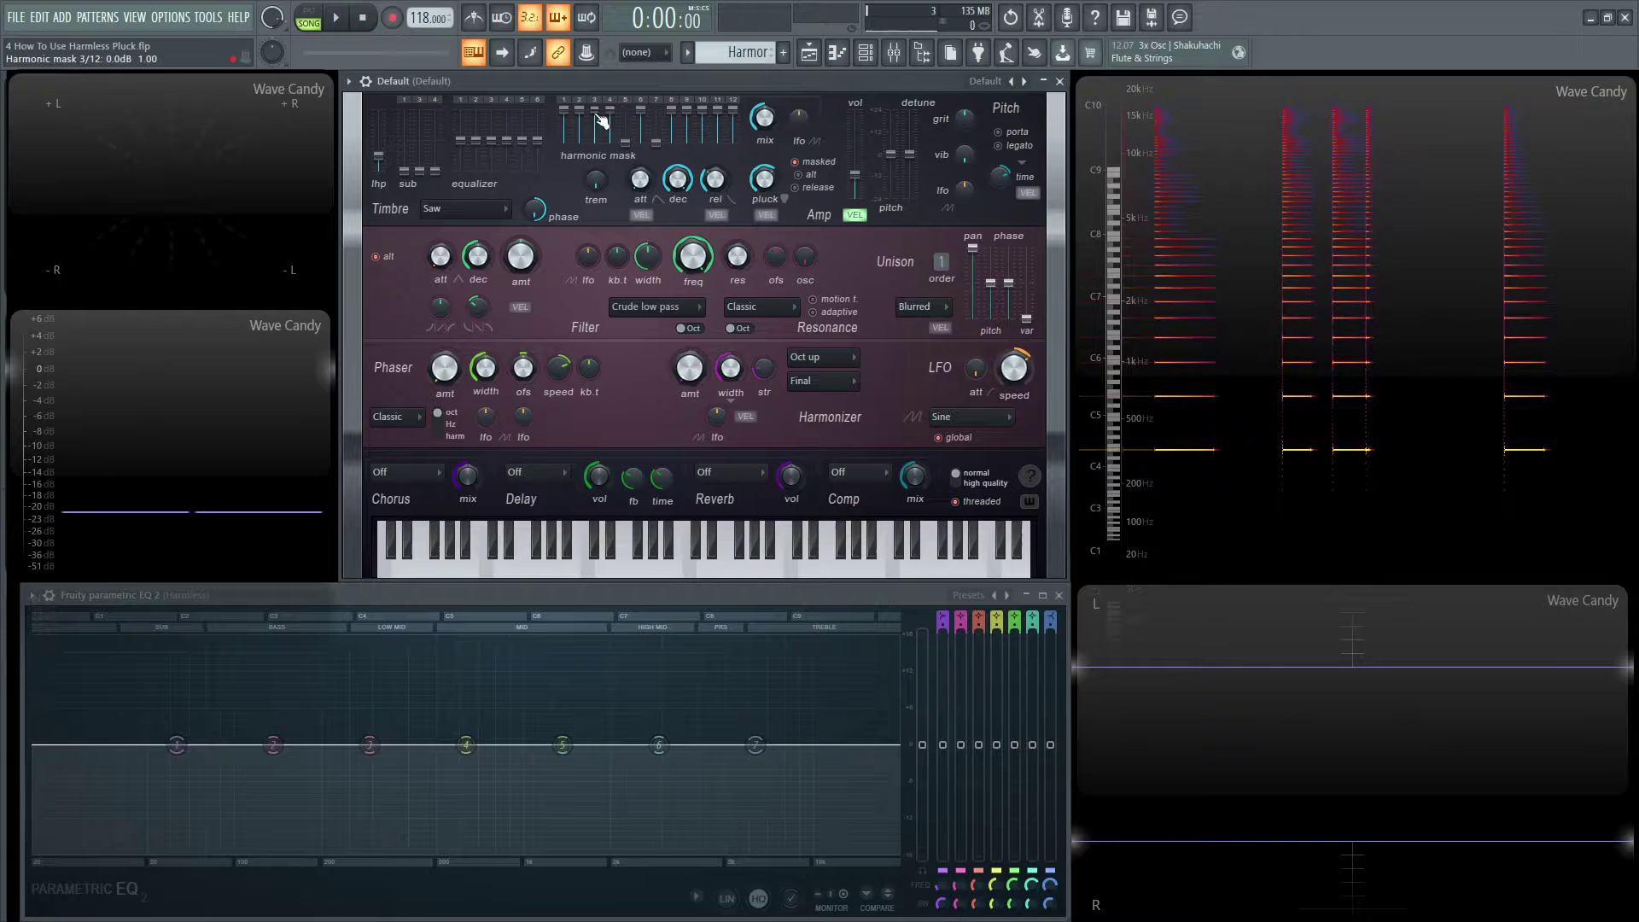
- Lower harmonic masks 3, 5, 7 and 9 fully and audition the result with E5
key("c")
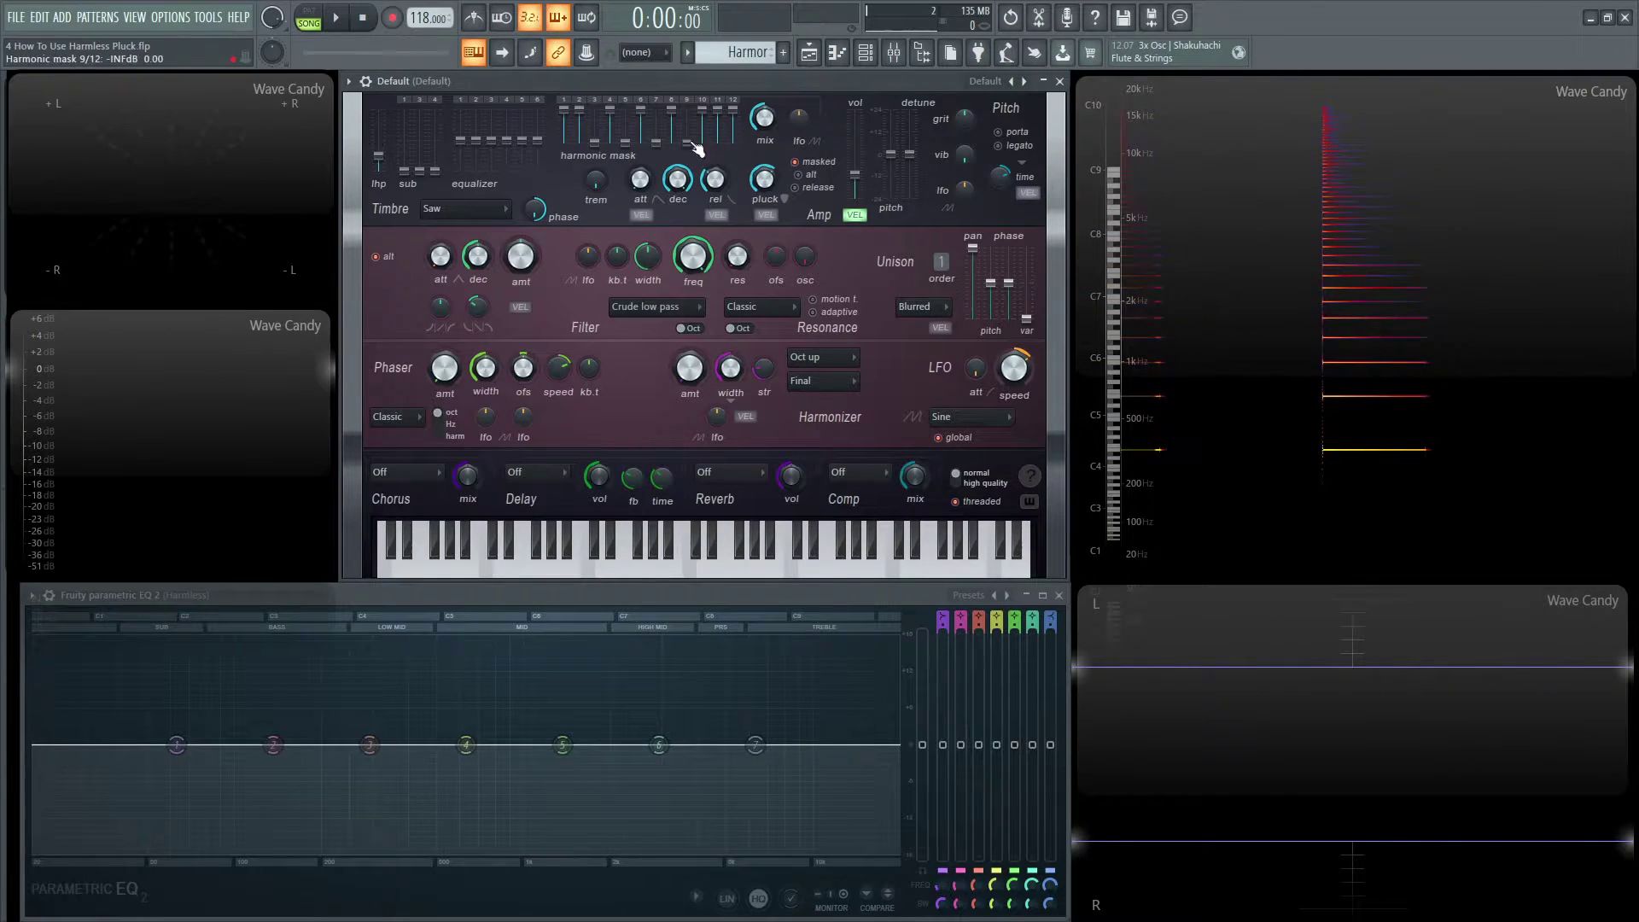
key("c")
key("c")
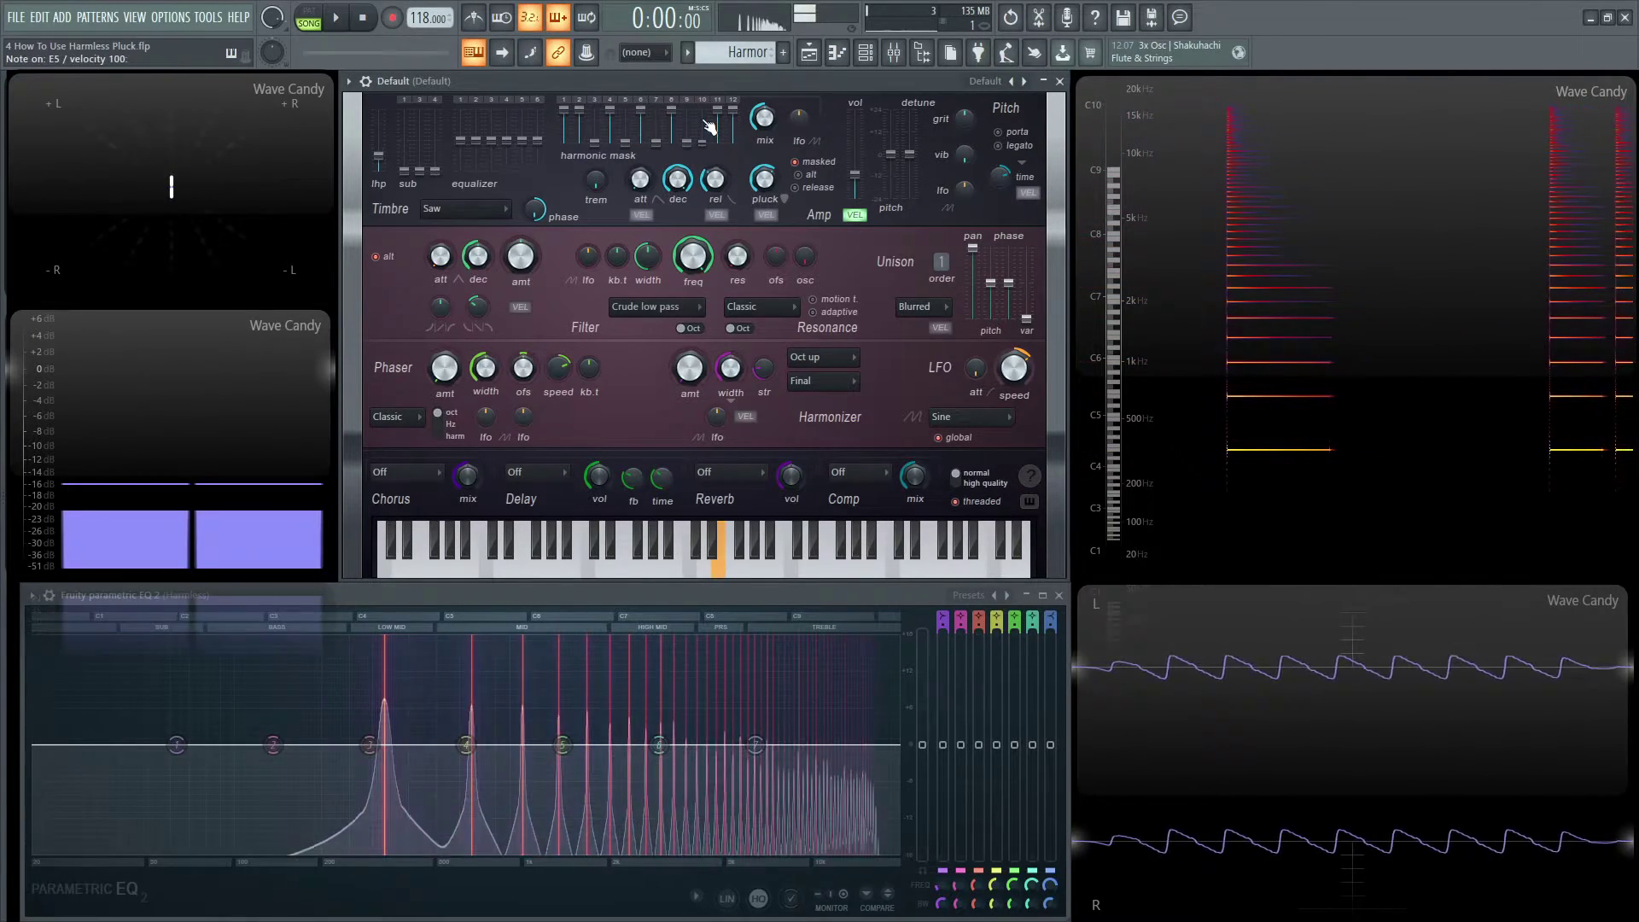
- Lower all the remaining raised harmonic masks, including harmonic 1, and replay E5
left_click_drag(717, 121, 670, 126)
key("c")
key("c")
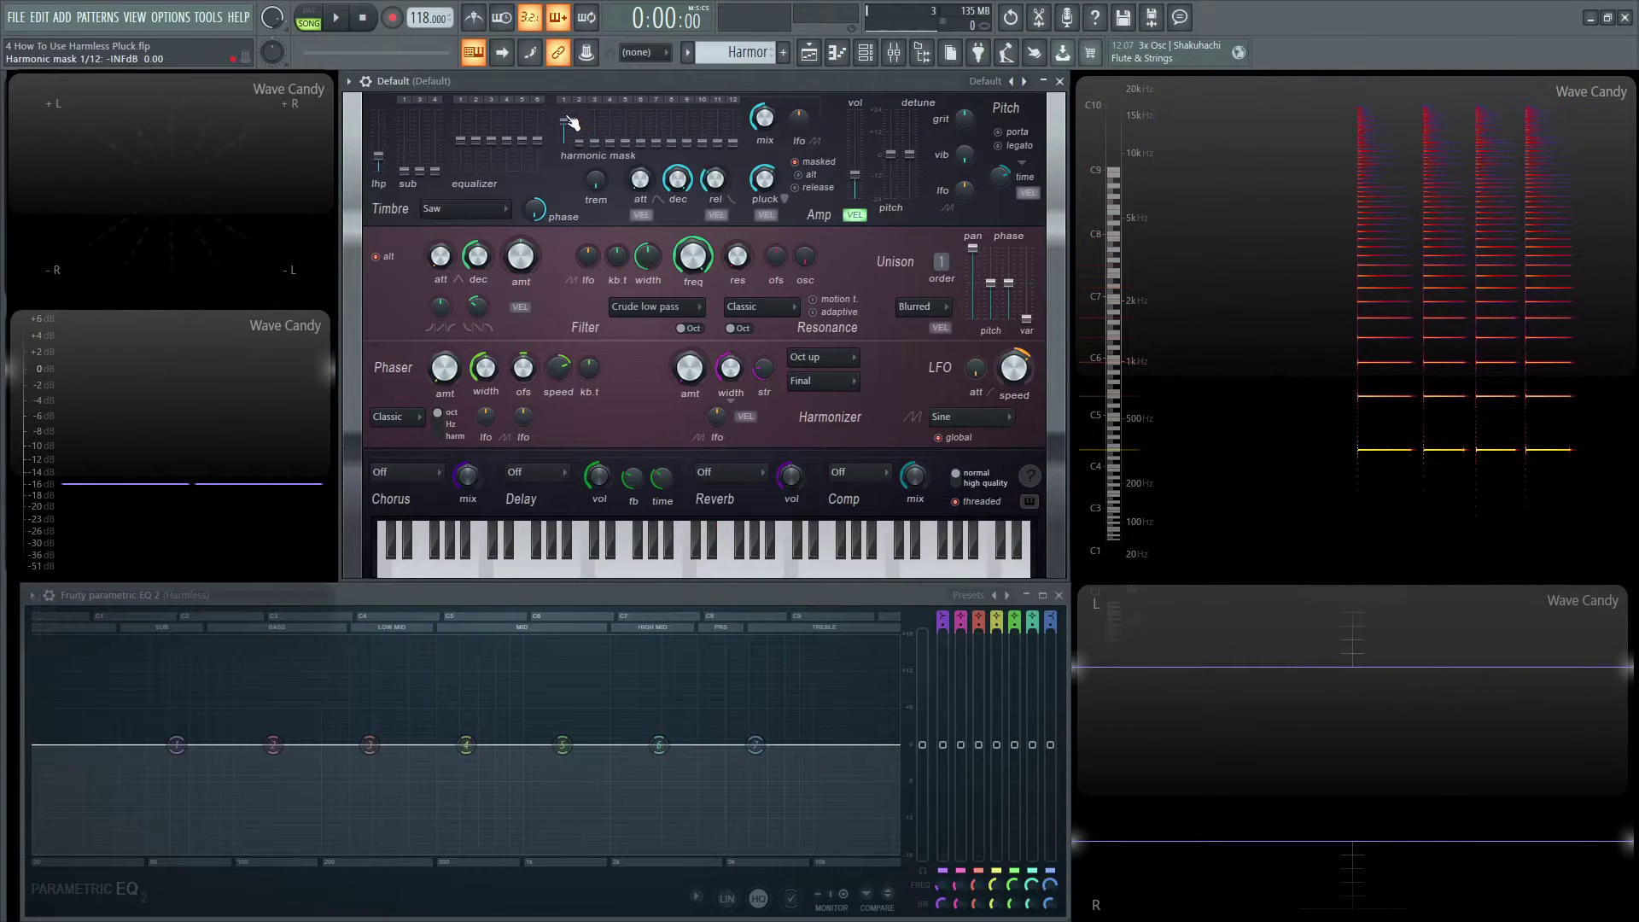
key("c")
- Audition E5 with harmonic masks 2 and 3 raised to full, and lower both masks again
left_click_drag(578, 142, 579, 109)
key("c")
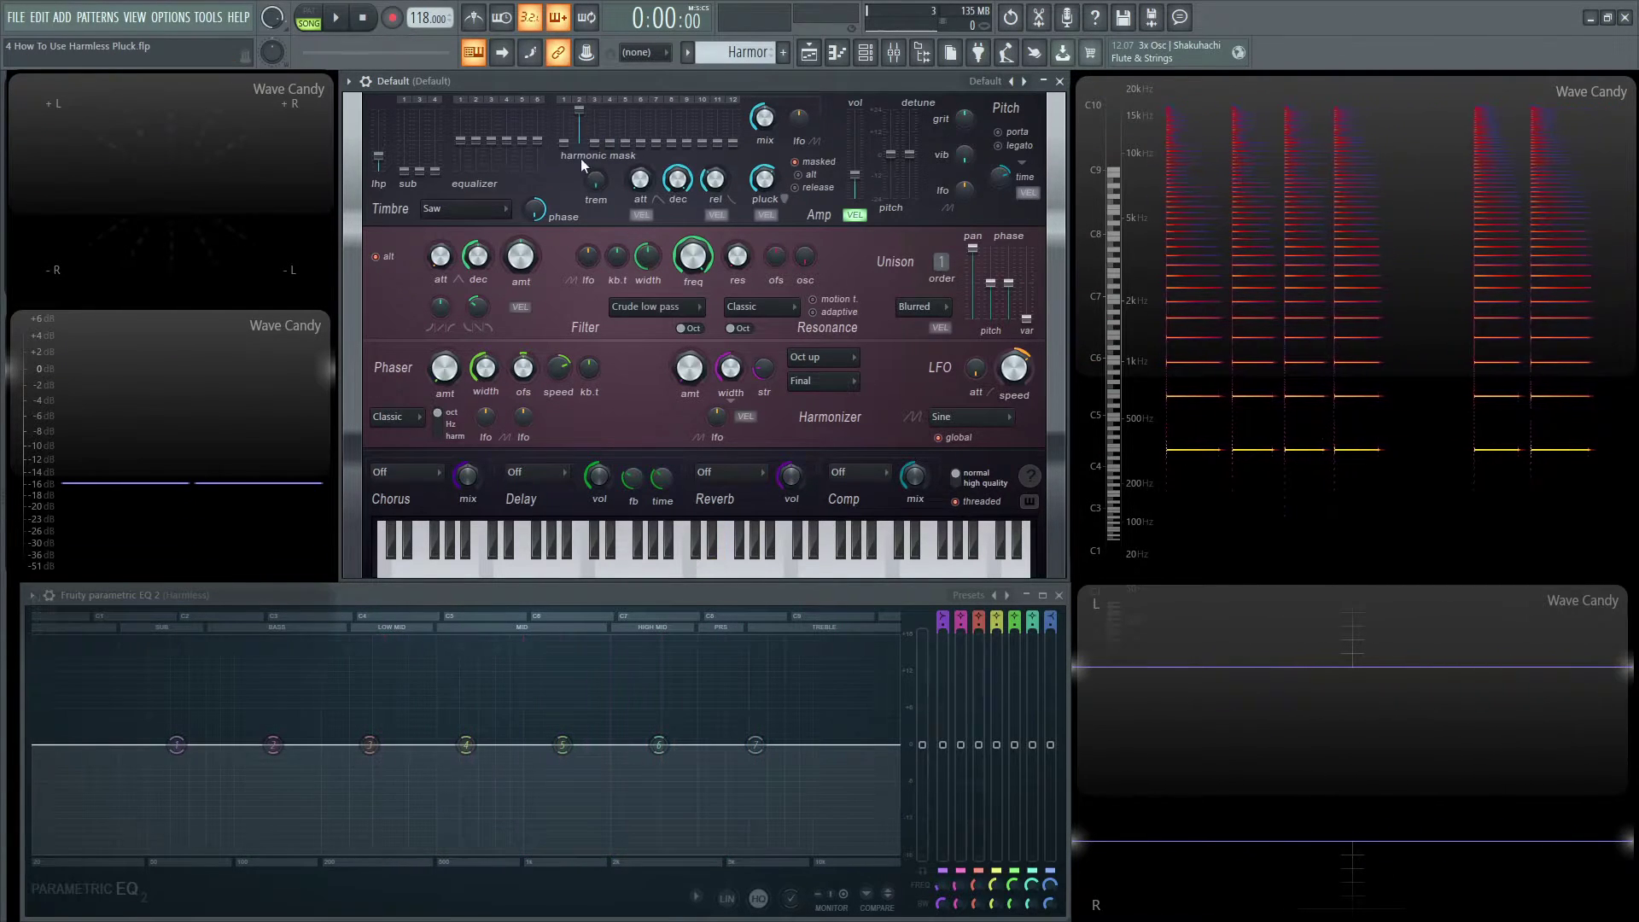
left_click_drag(588, 117, 587, 143)
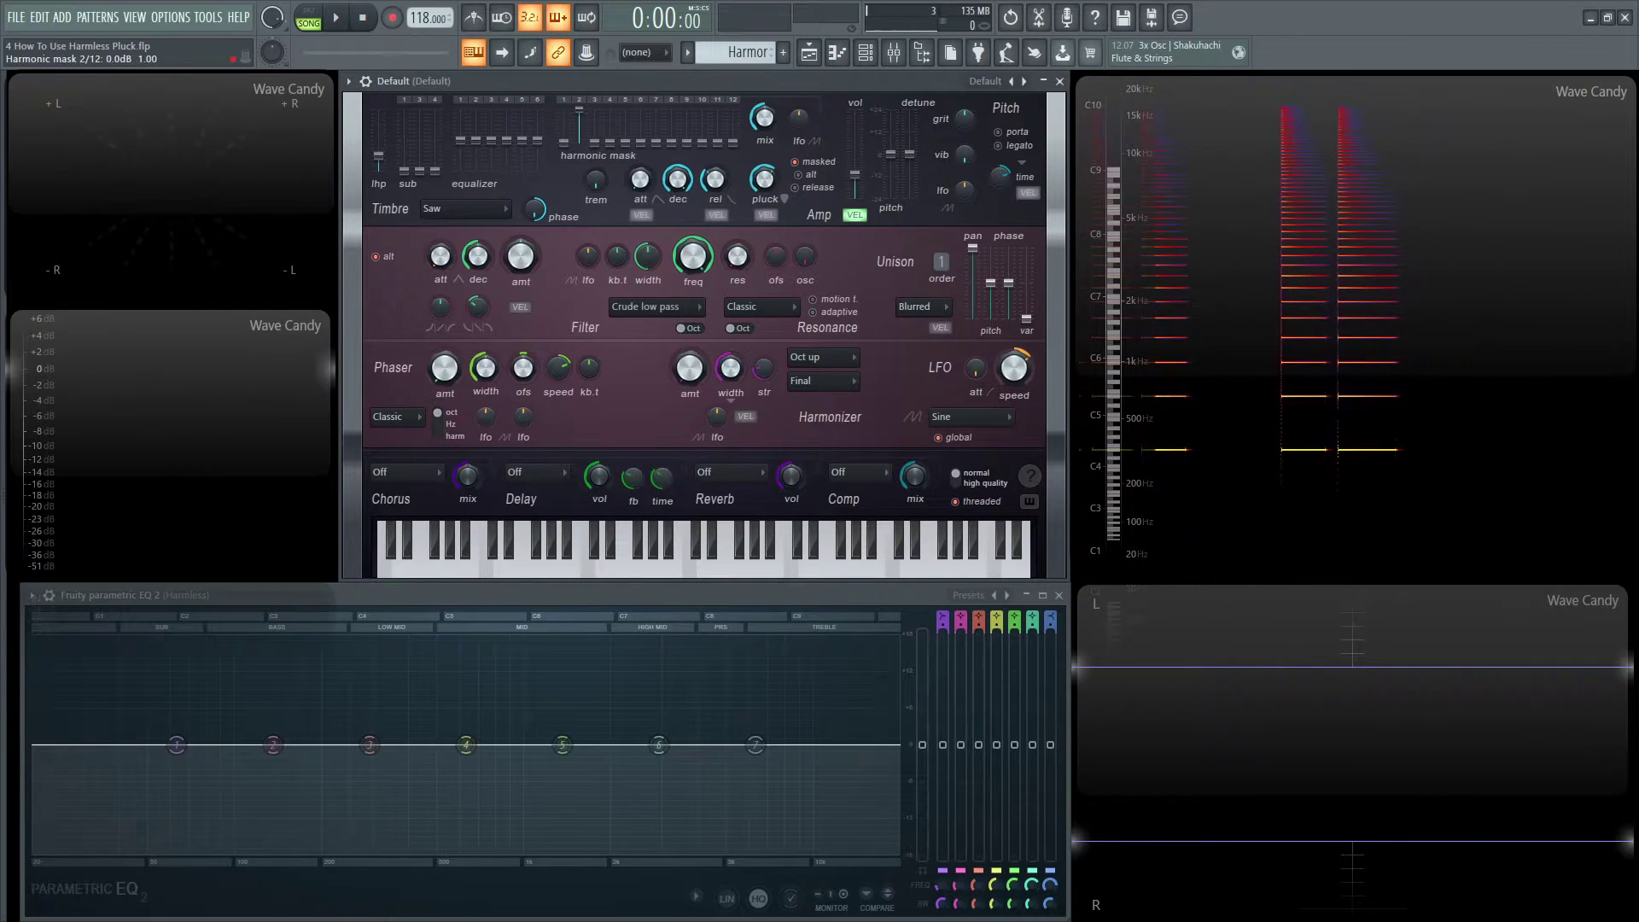
key("c")
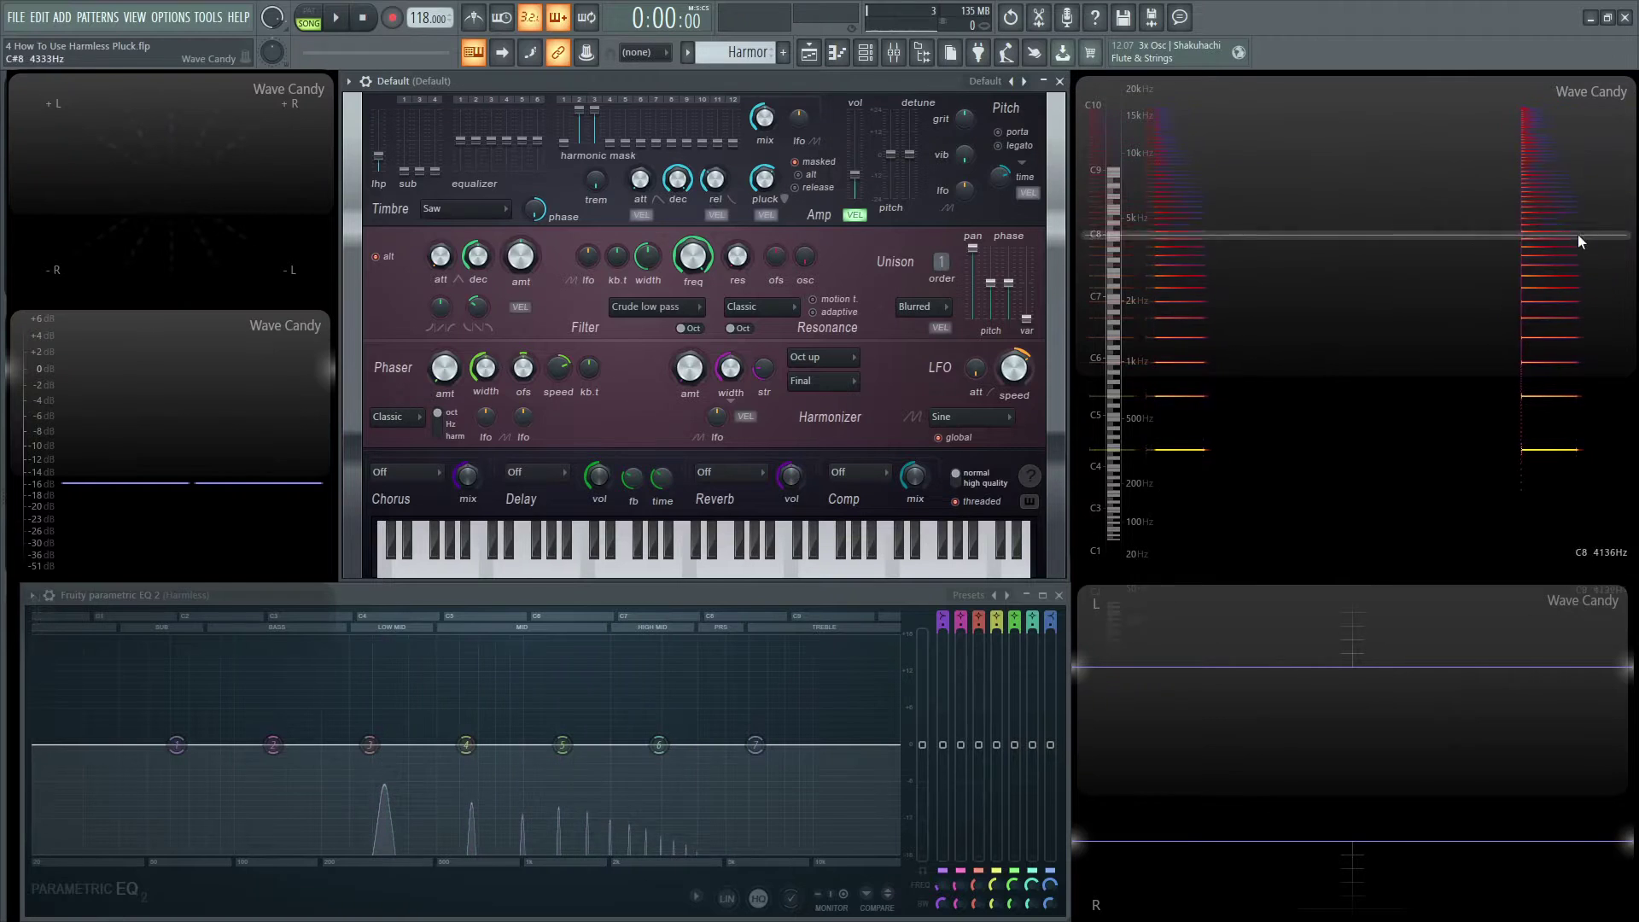
key("c")
key("c")
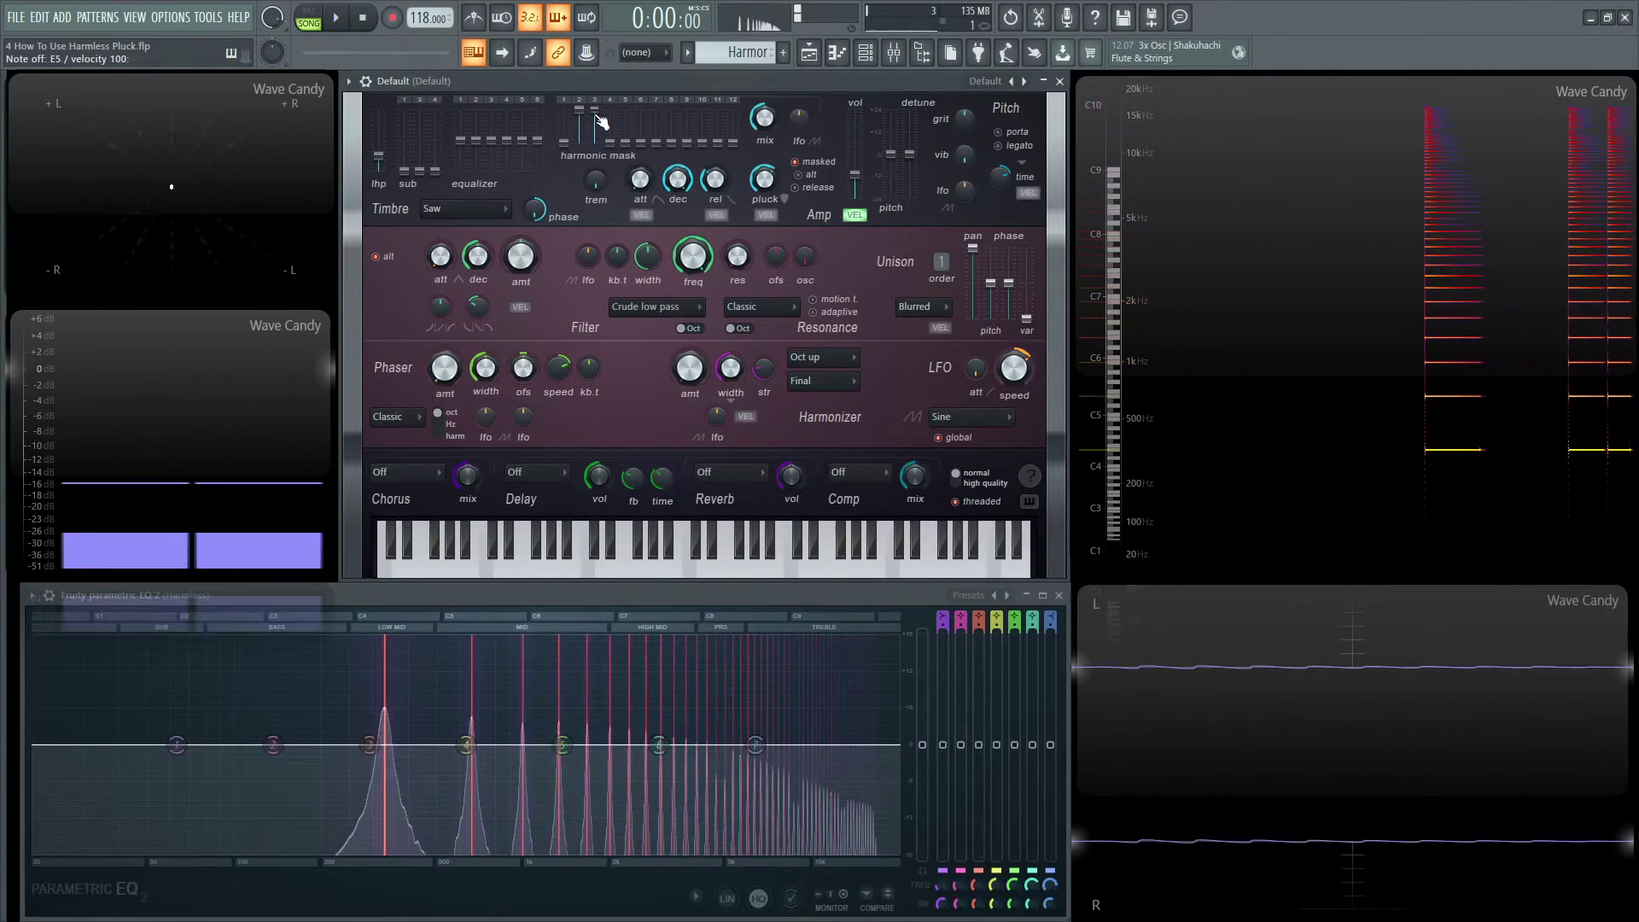
mouse_move(595, 116)
left_mouse_down()
mouse_move(595, 143)
mouse_move(579, 144)
left_mouse_up()
key("c")
- Switch the pluck from masked to alt mode and return the harmonic mask mix to centre
left_click(795, 161)
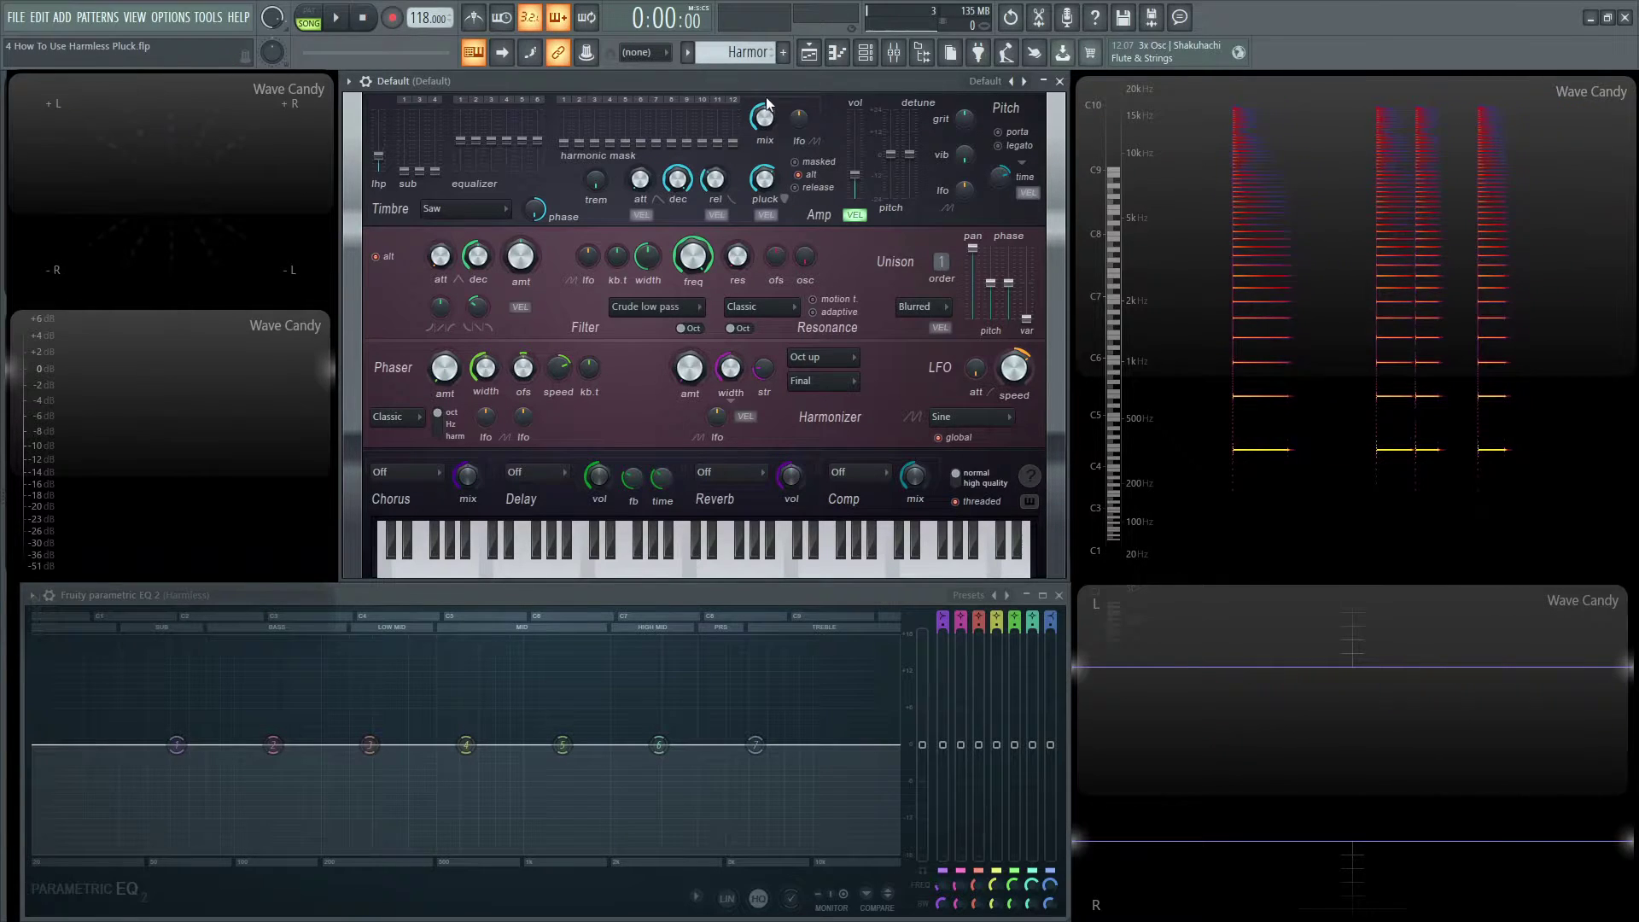
left_click_drag(764, 117, 764, 171)
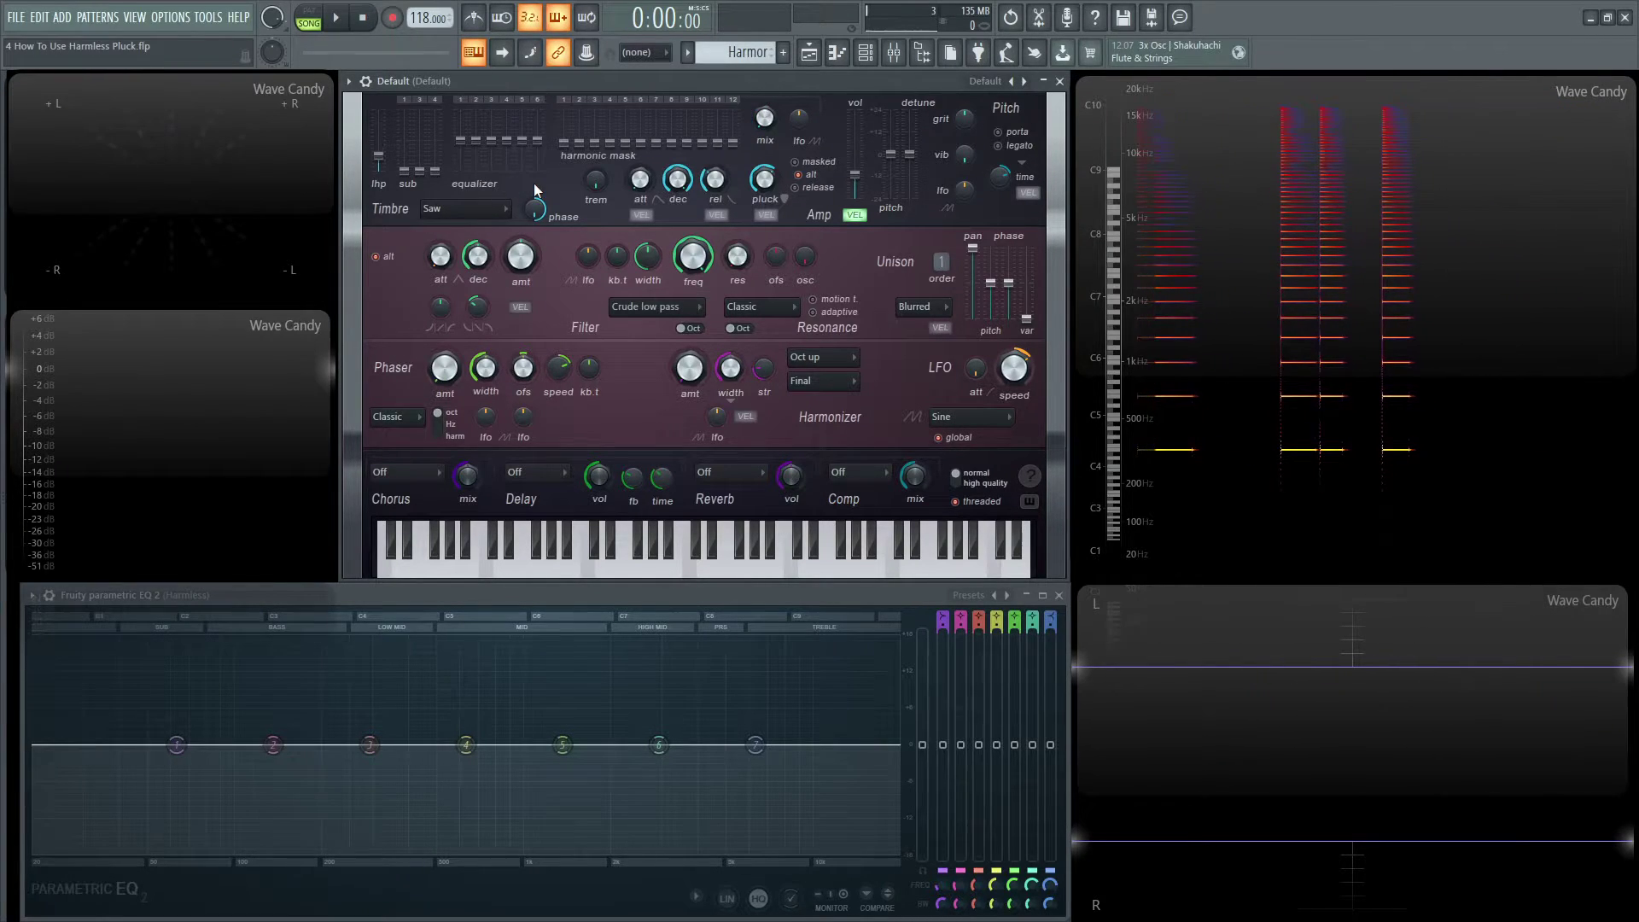
key("c")
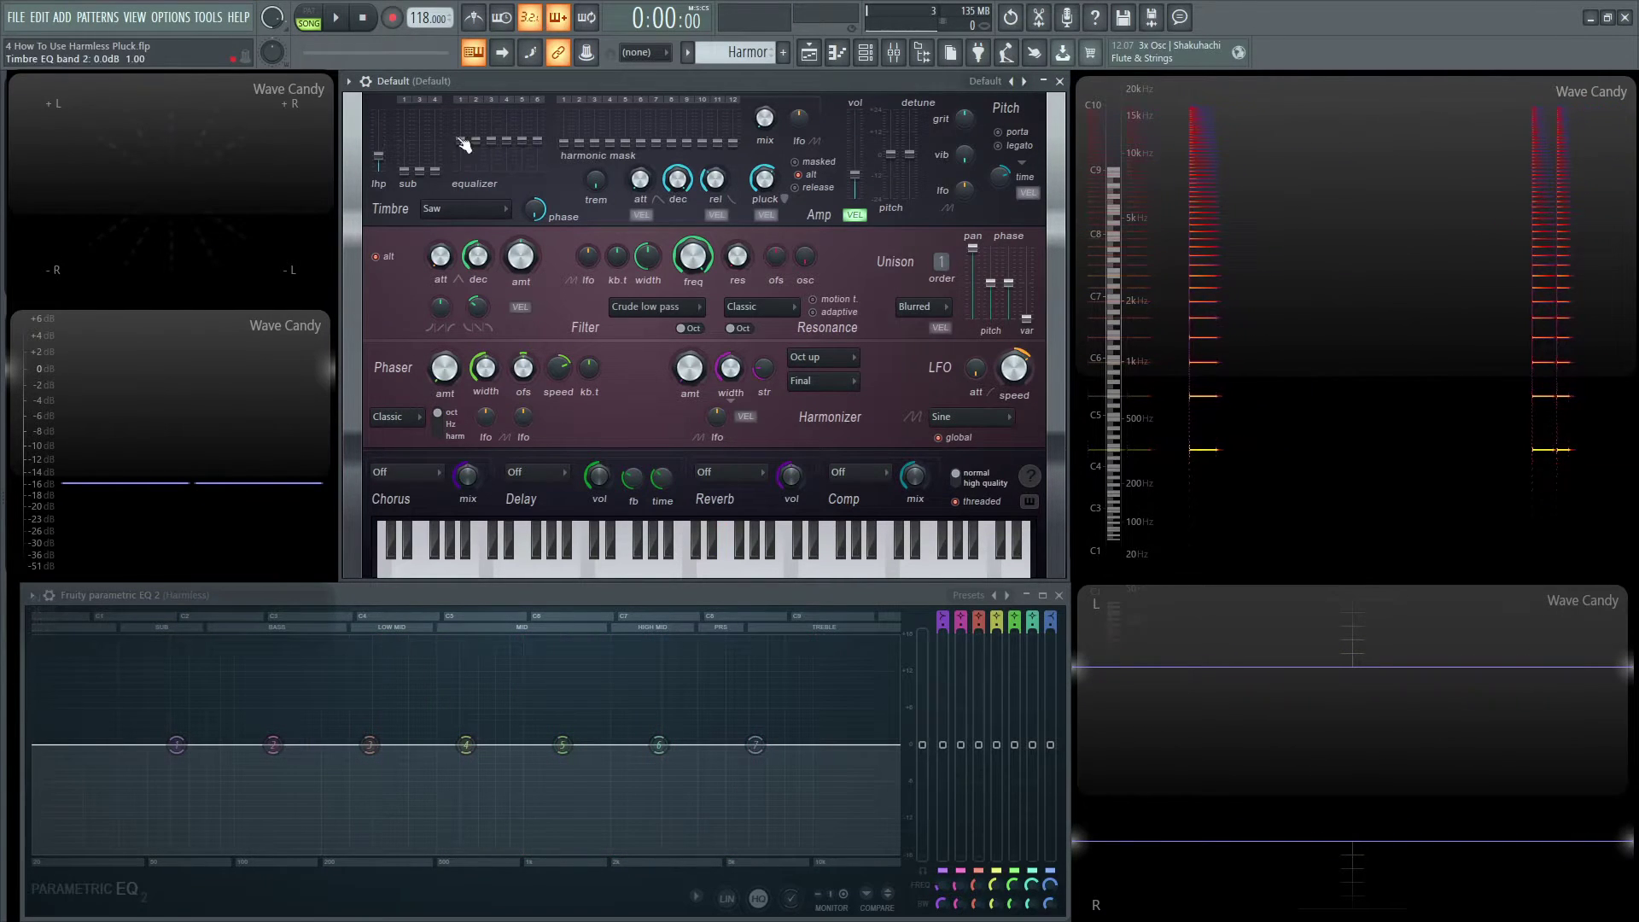
- Lower timbre equalizer bands 1 to 3 and raise bands 4 to 6, with band 4 at about 5.5 dB, while playing notes
key("e")
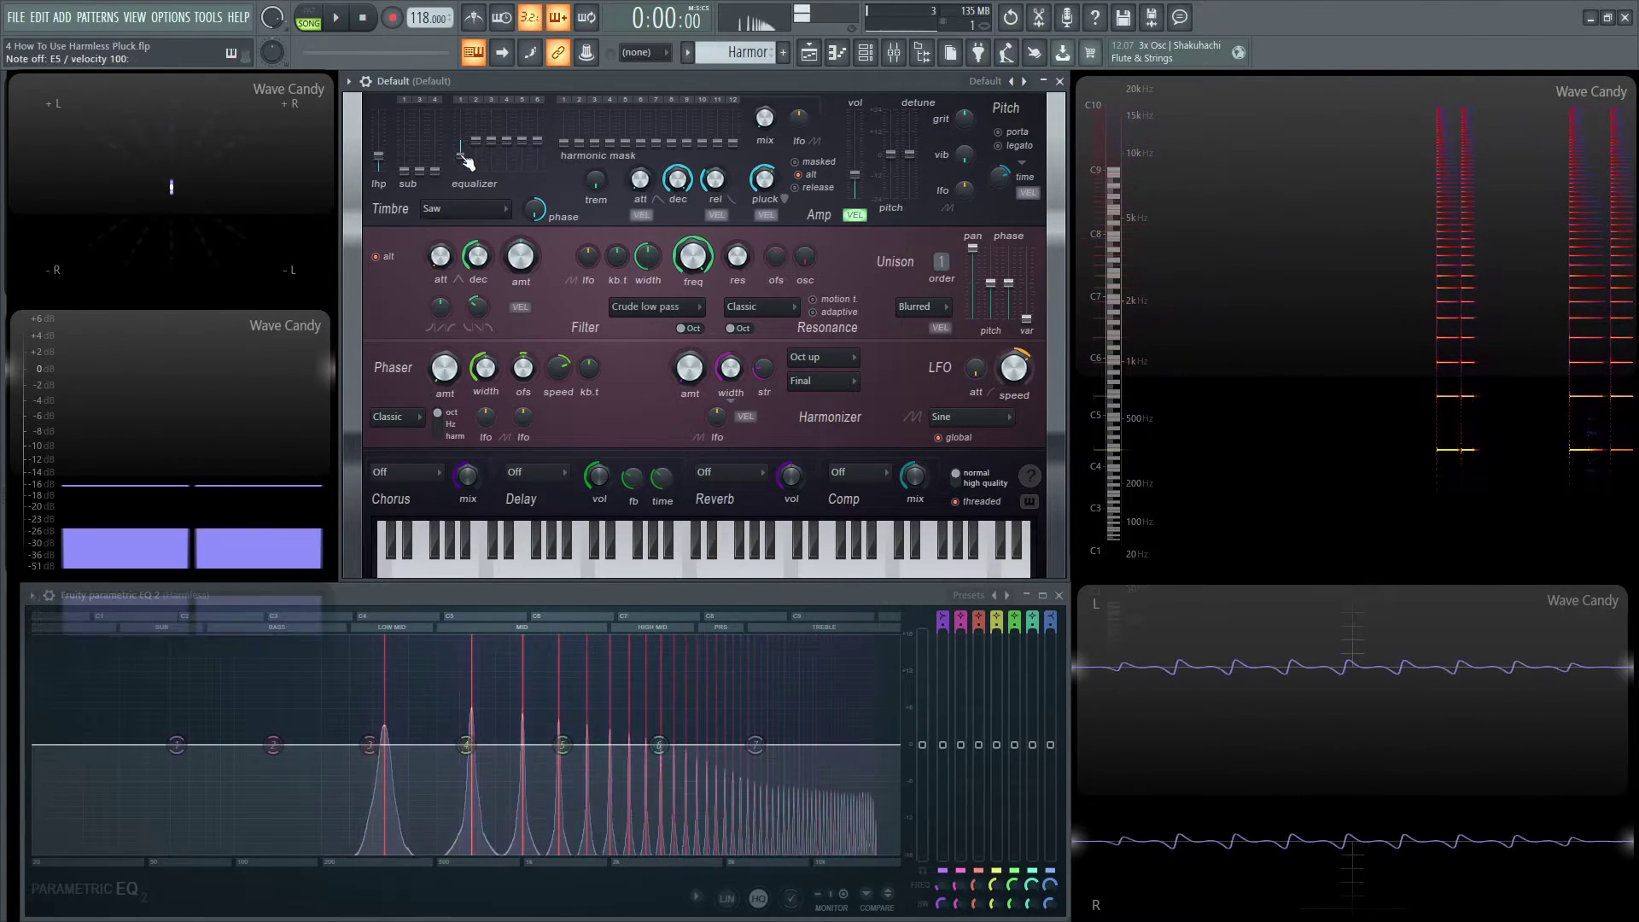
key("r")
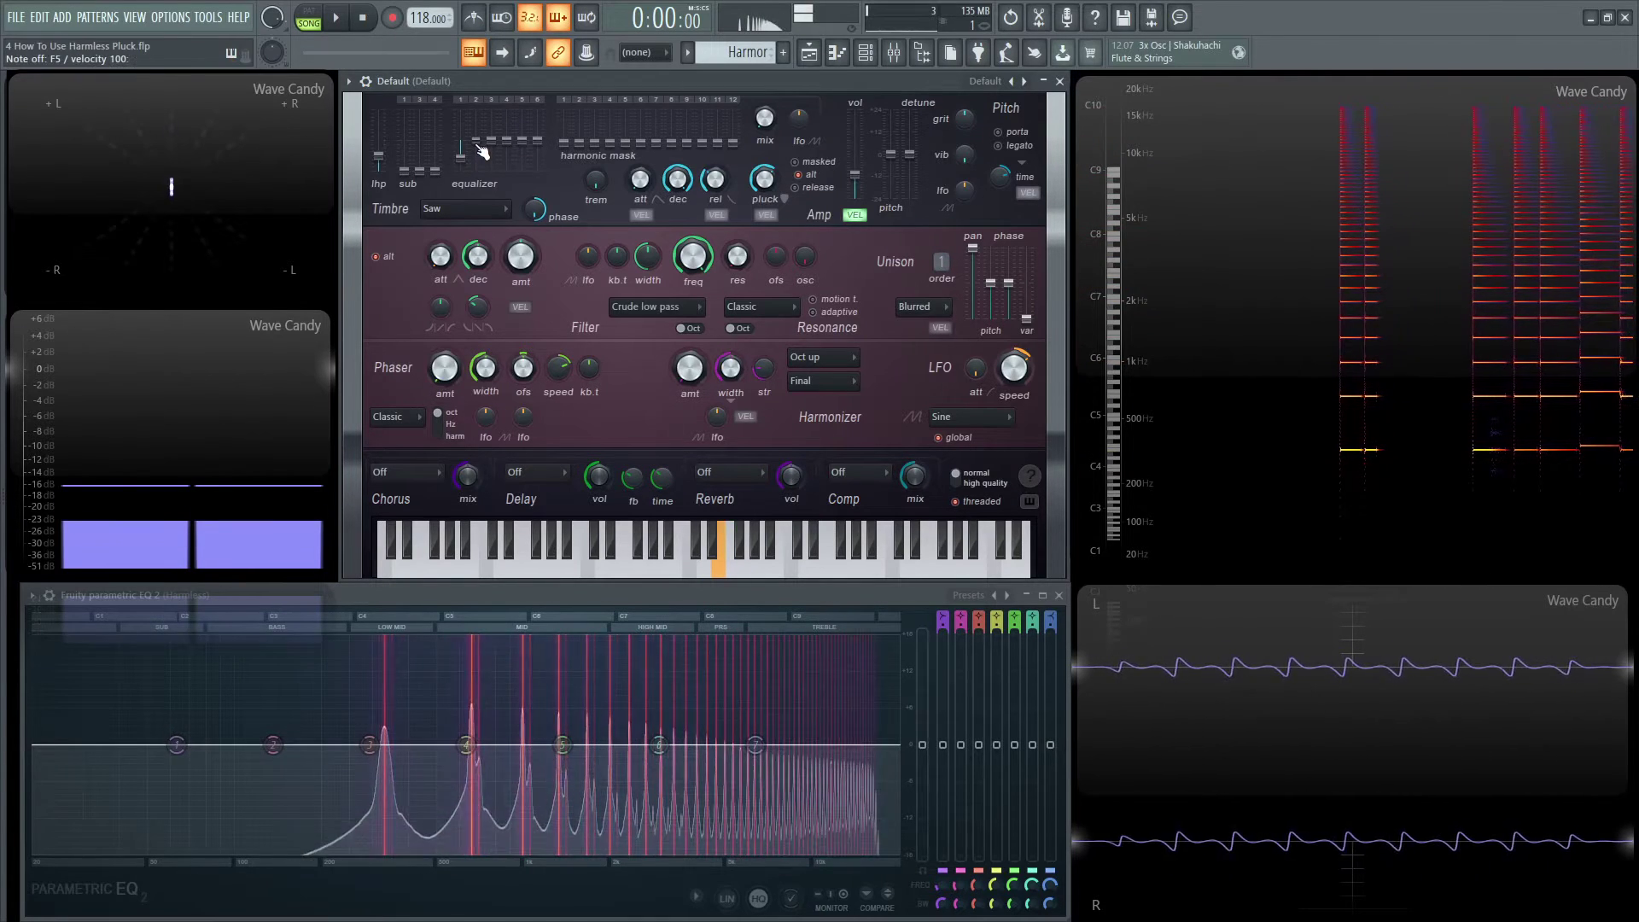
key("r")
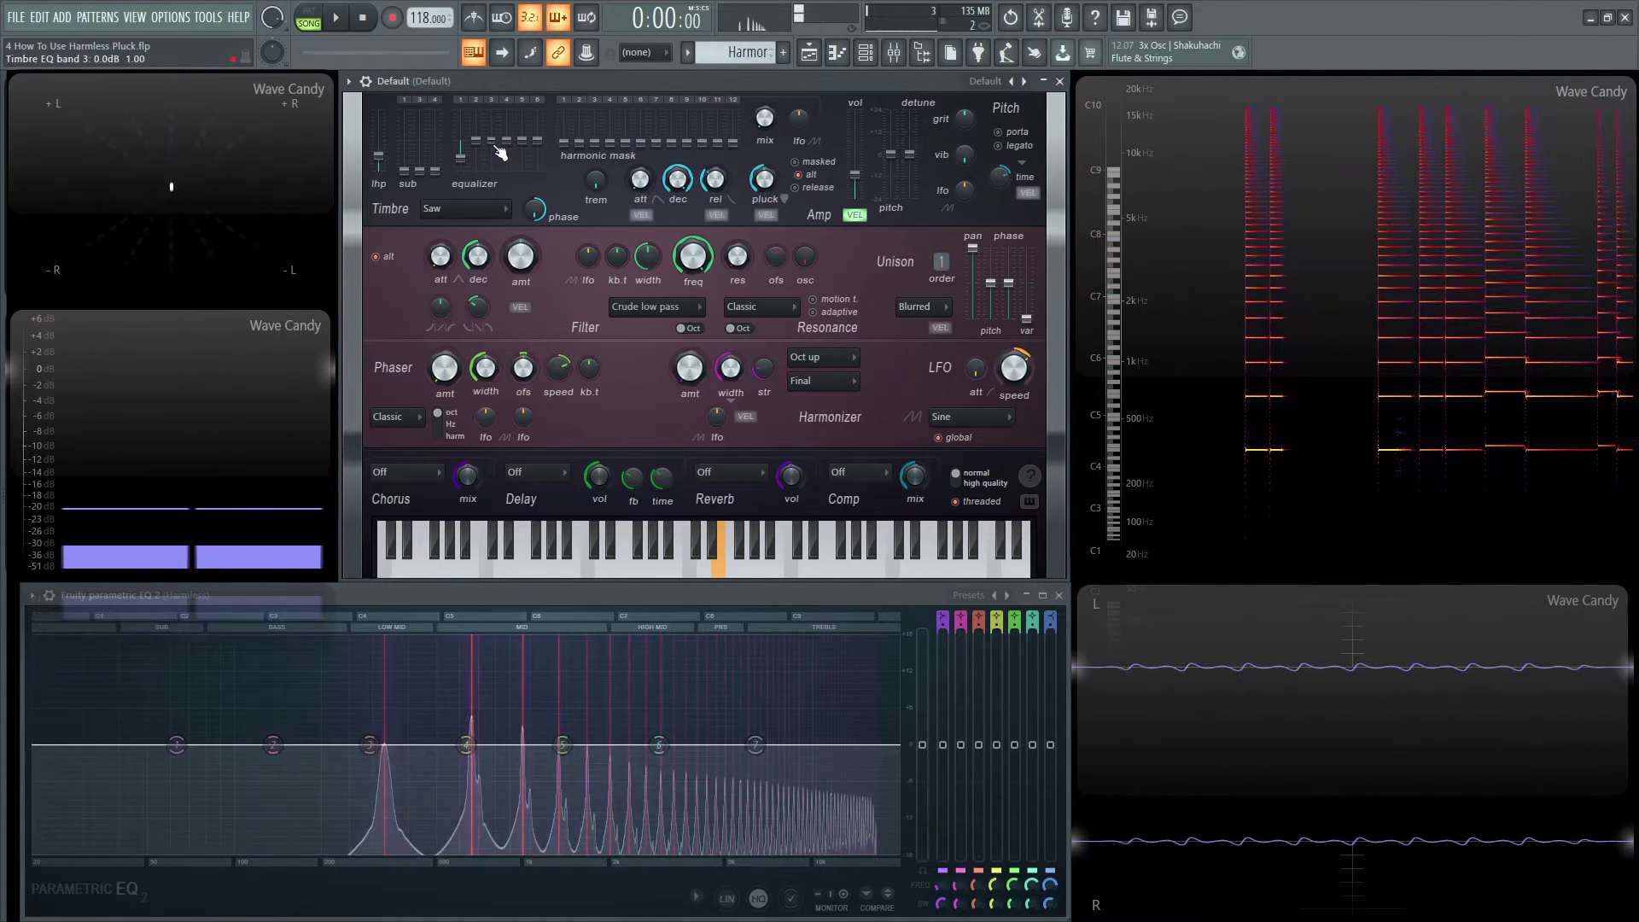
key("t")
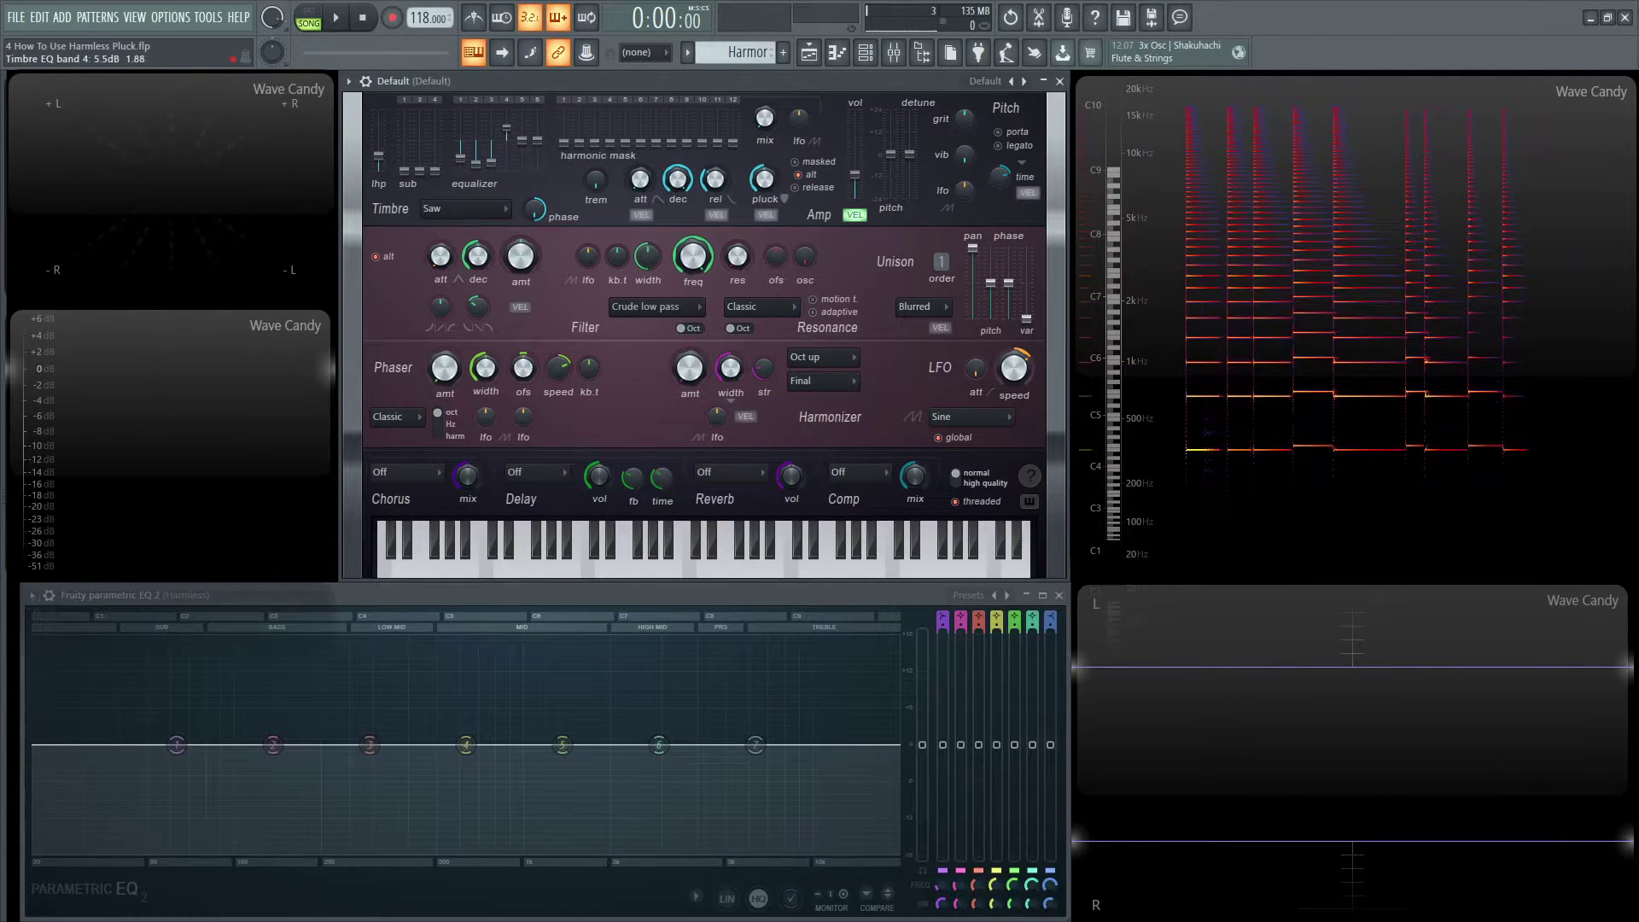
key("r")
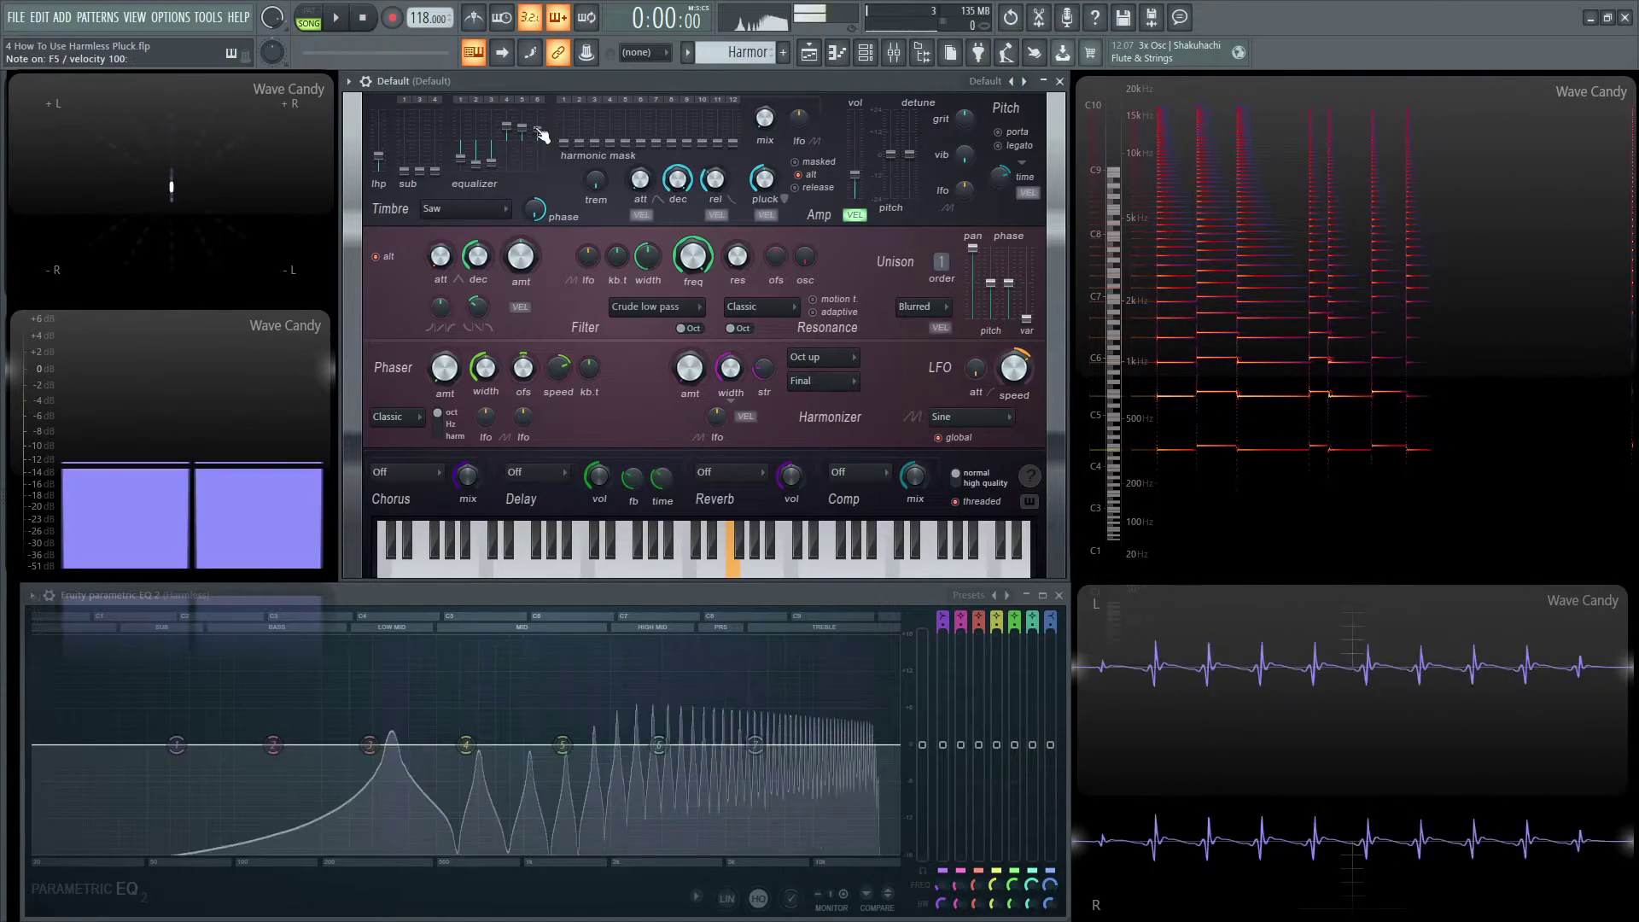
key("y")
key("e")
key("r")
key("y")
- Fine-tune the pluck decay while playing a run of notes to audition the alt pluck with the shaped equalizer
left_click_drag(764, 179, 765, 175)
key("r")
key("e")
key("r")
key("y")
key("r")
key("e")
key("y")
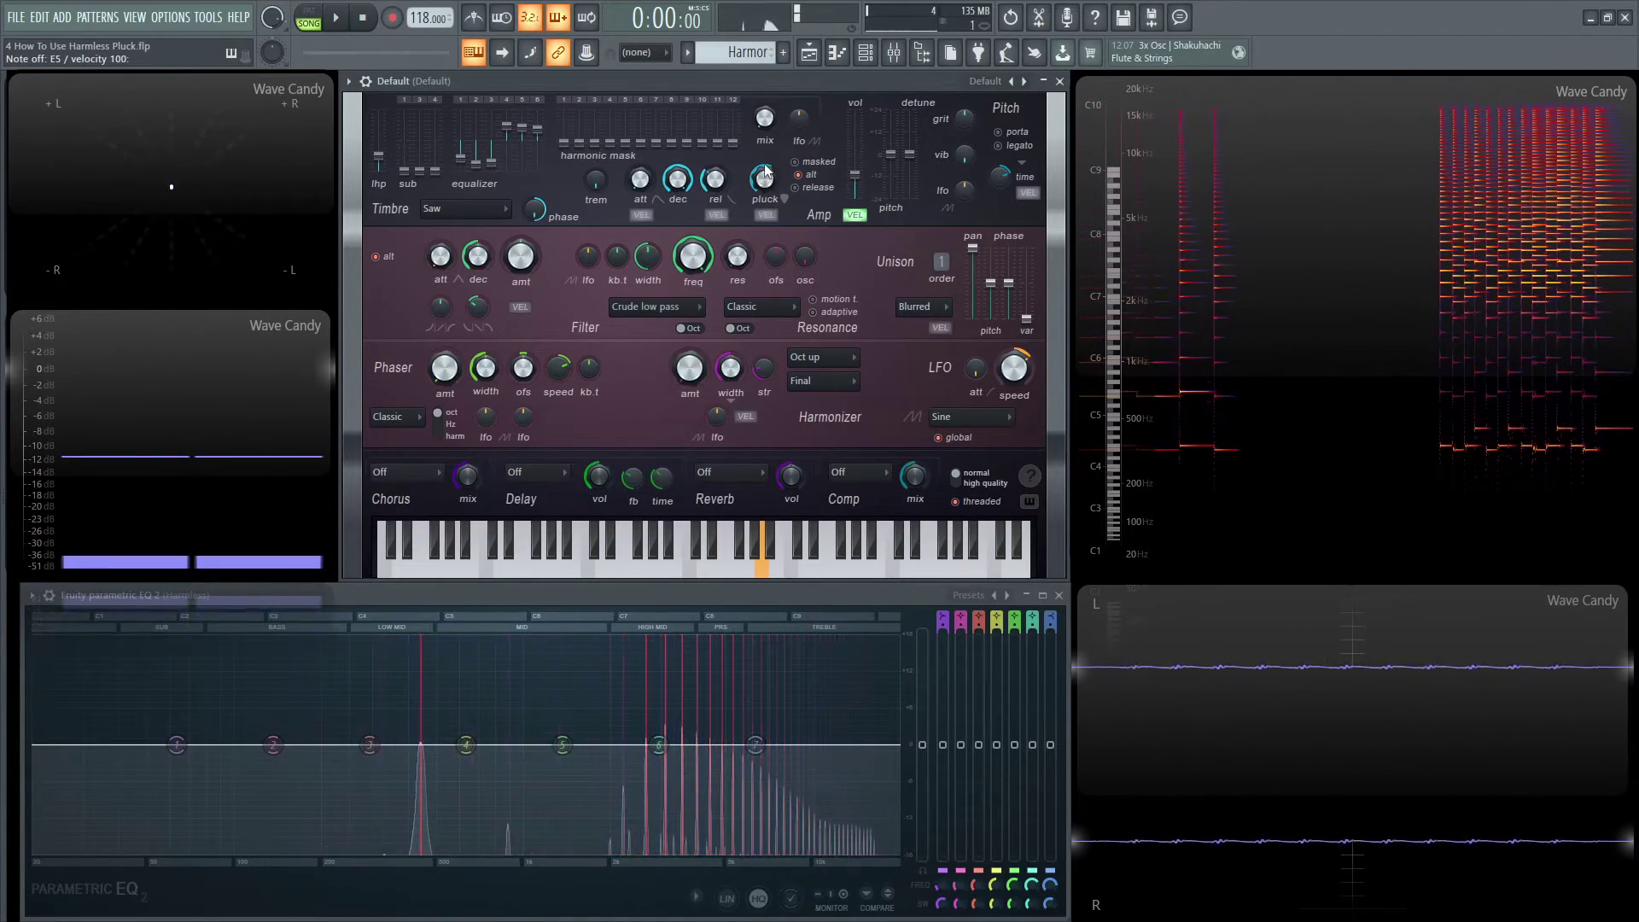
key("e")
key("e")
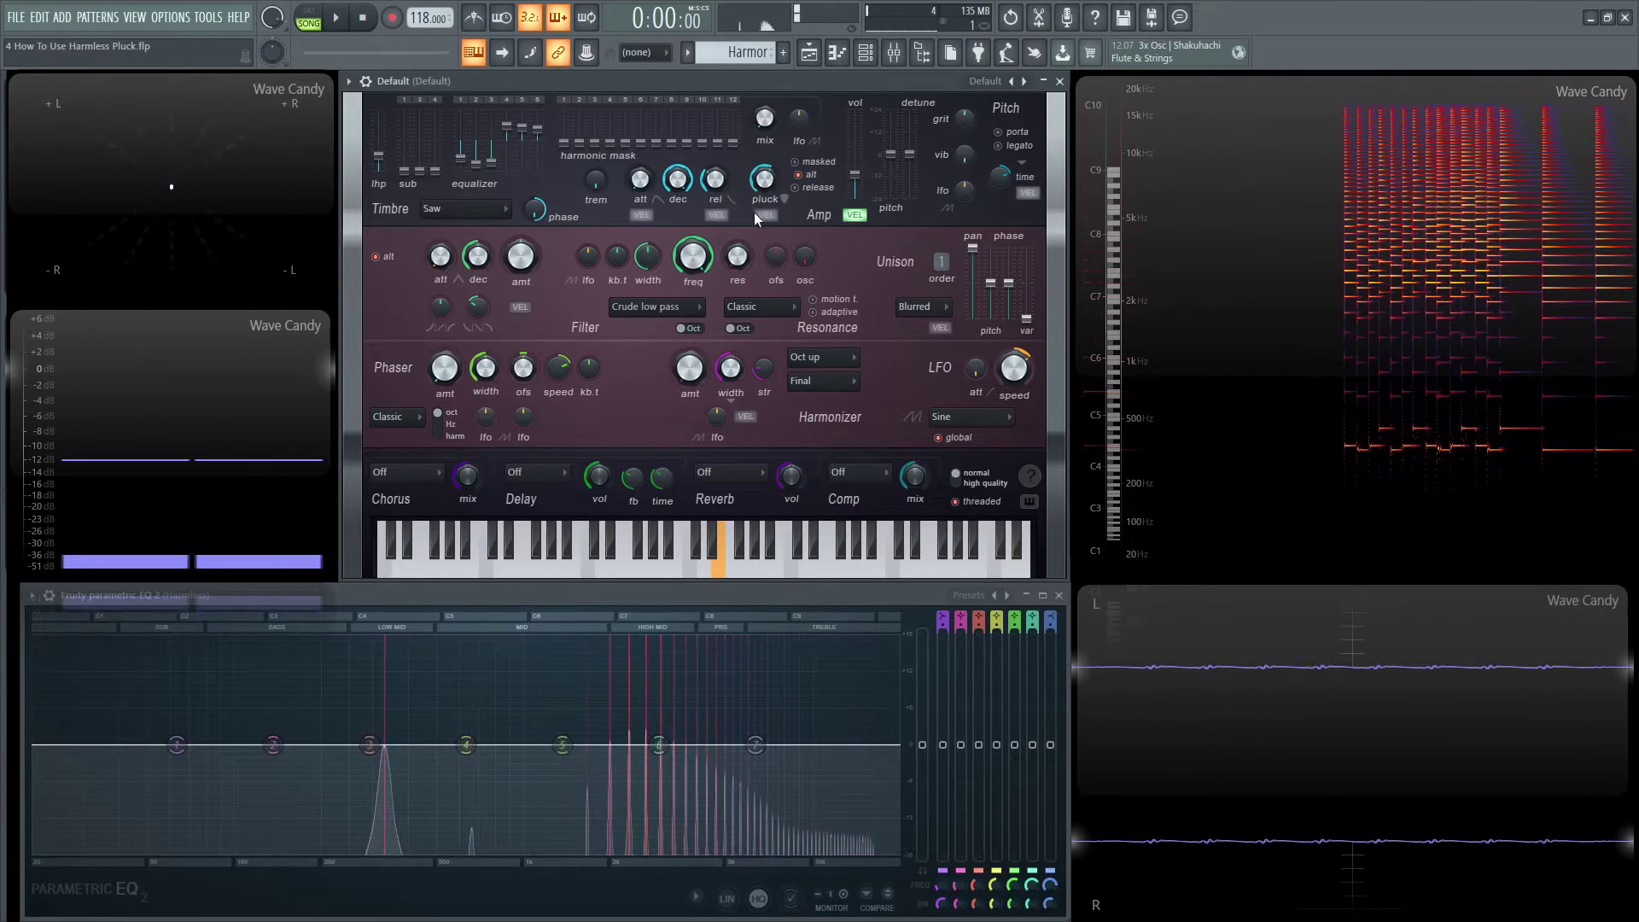
key("e")
left_click_drag(764, 180, 764, 177)
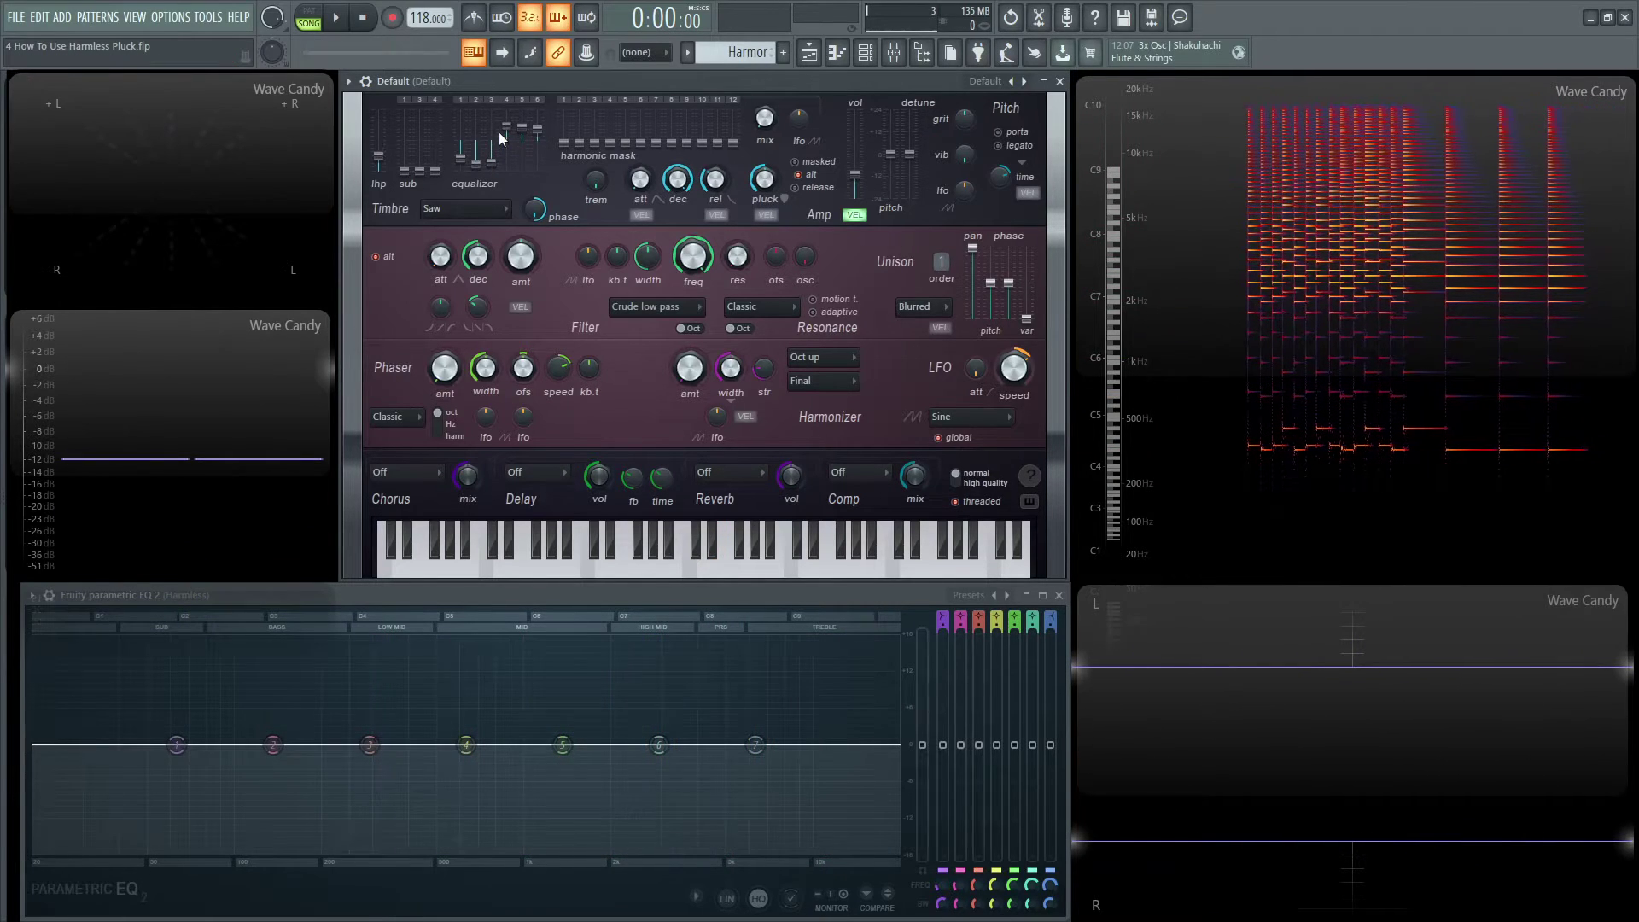
- Lower timbre equalizer bands 4 and 5 and raise band 6 to full, playing E5 and F5 to audition the pluck
key("e")
left_click_drag(506, 126, 521, 169)
key("e")
key("e")
key("r")
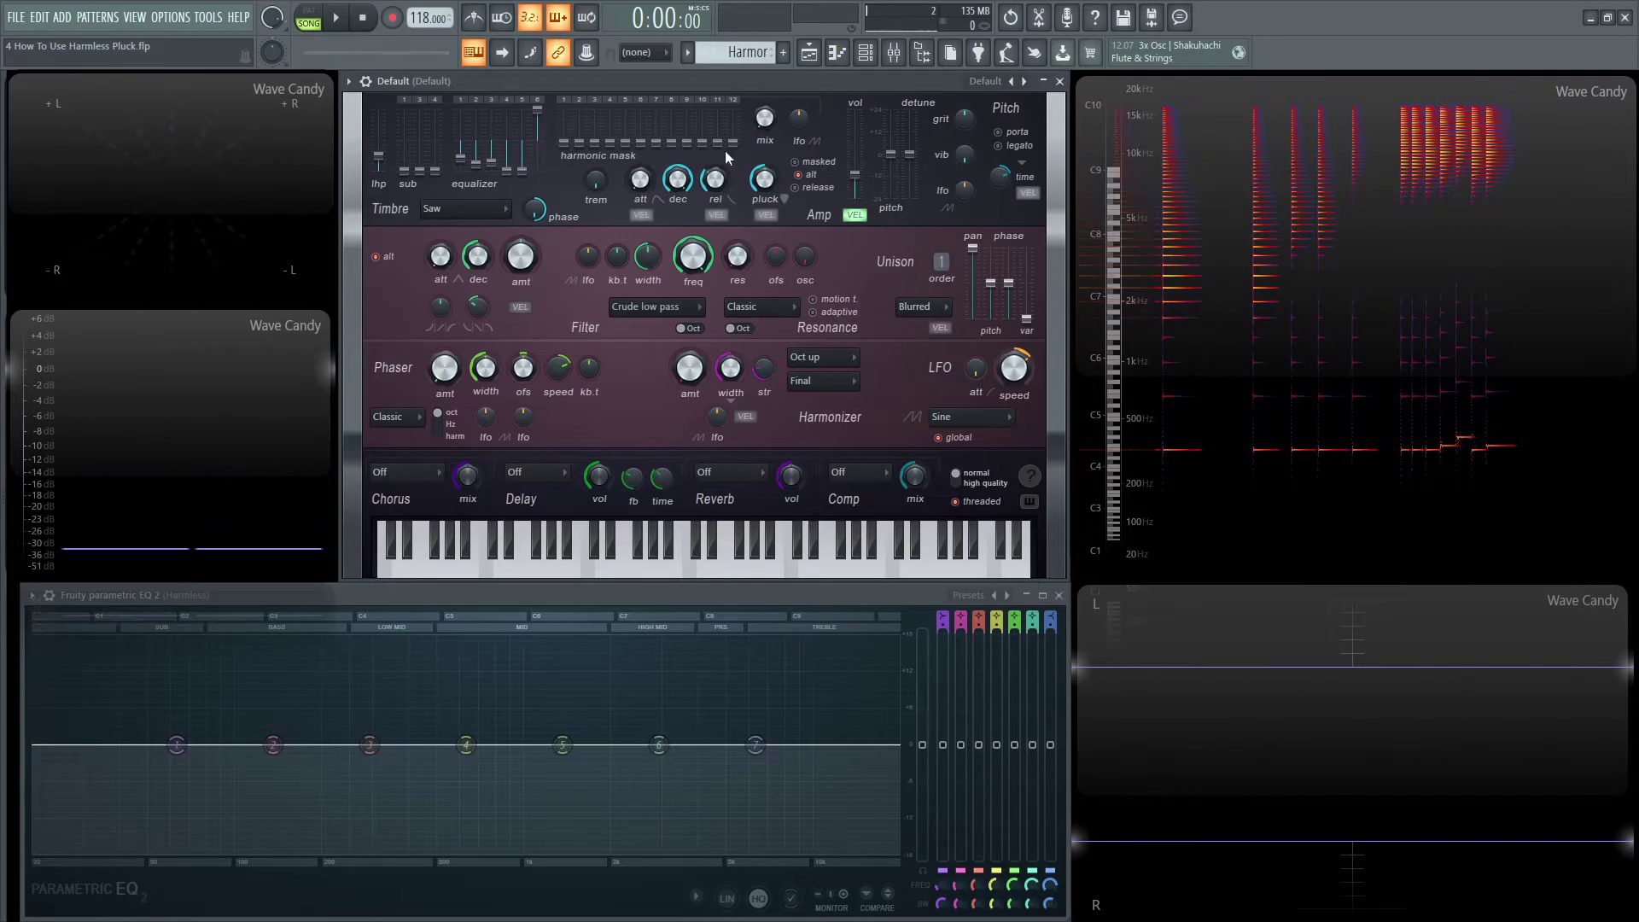
key("e")
key("e")
- Raise timbre equalizer bands 3 to 5 moderately while repeating E5 to compare the pluck
left_click_drag(506, 170, 525, 152)
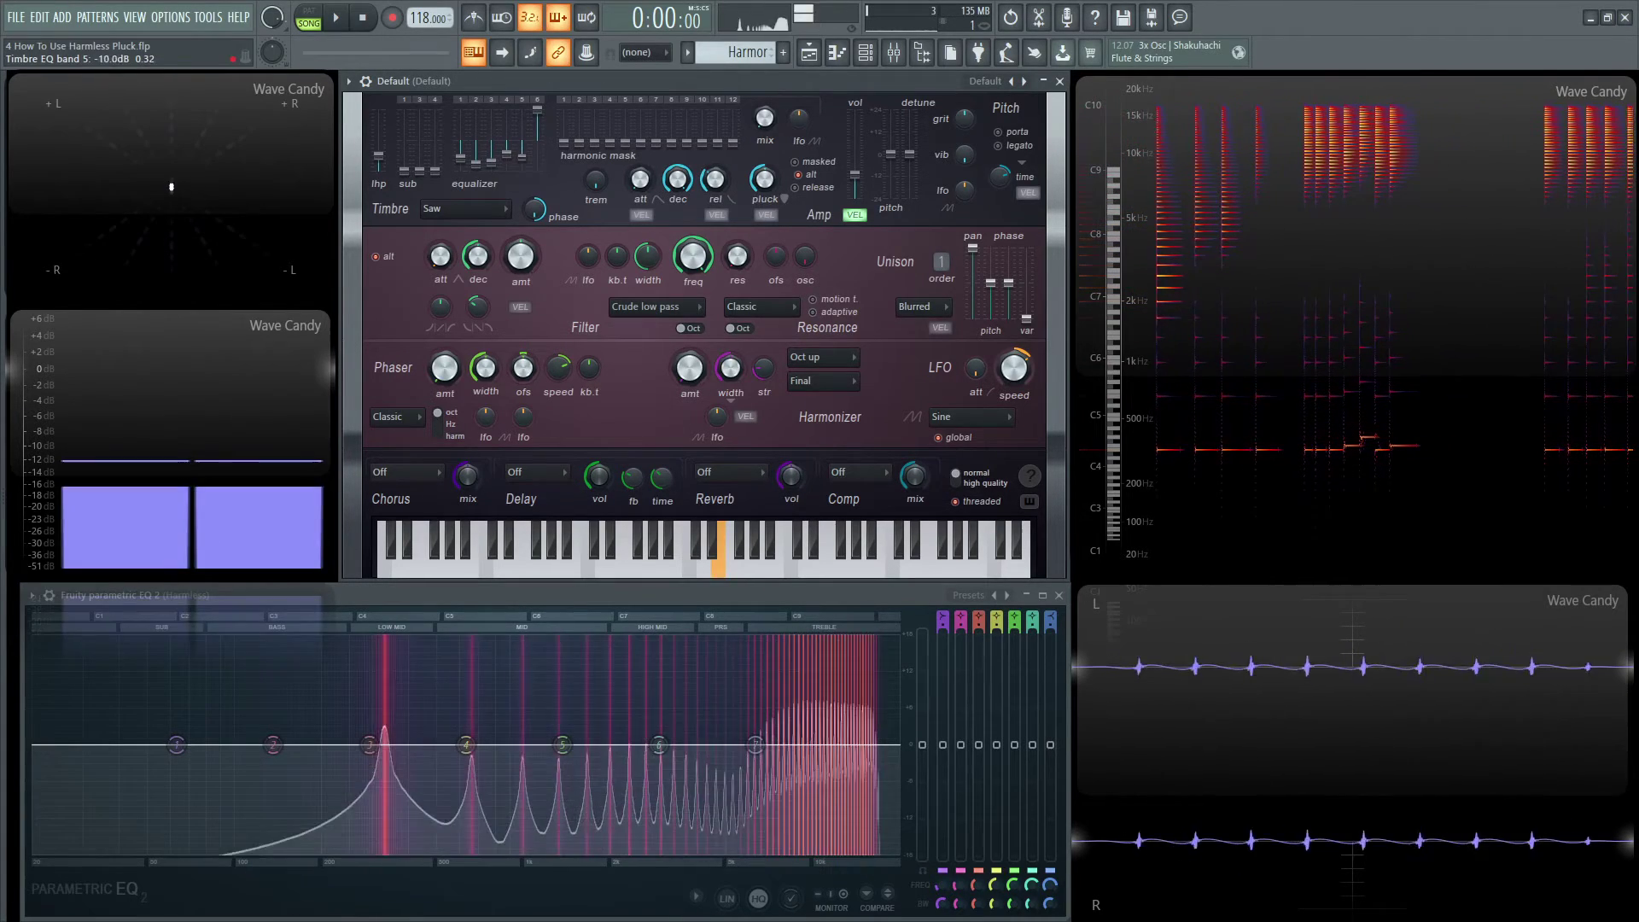
key("e")
key("e")
key("e")
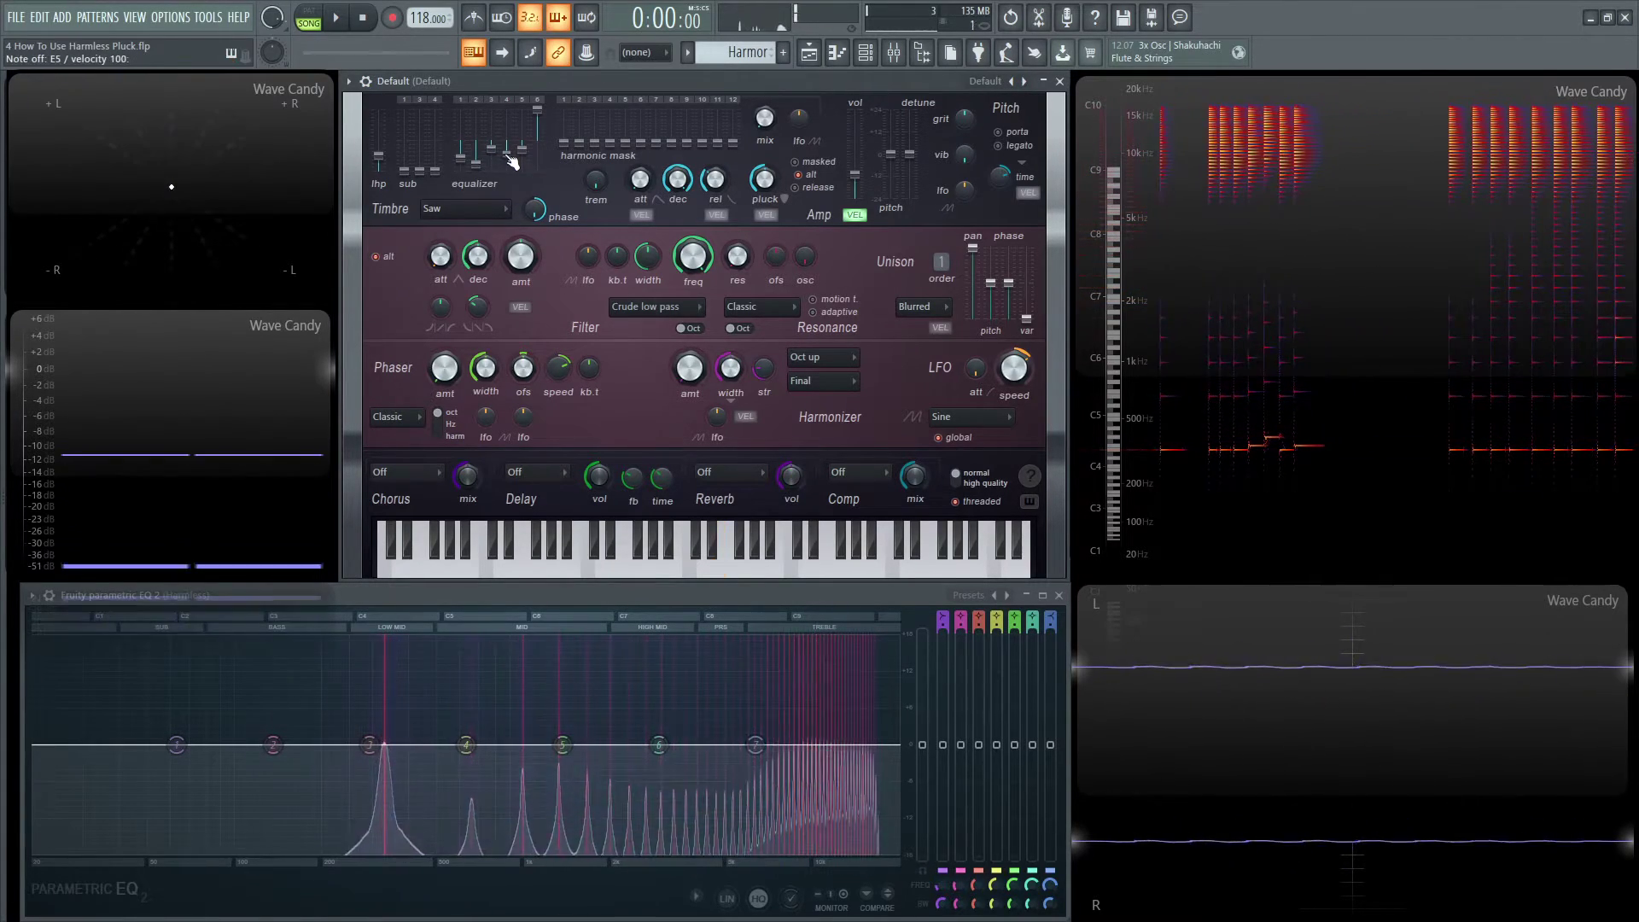
- Raise timbre equalizer band 2 slightly and play runs of notes to audition the alt pluck
left_click_drag(475, 164, 476, 153)
key("e")
key("r")
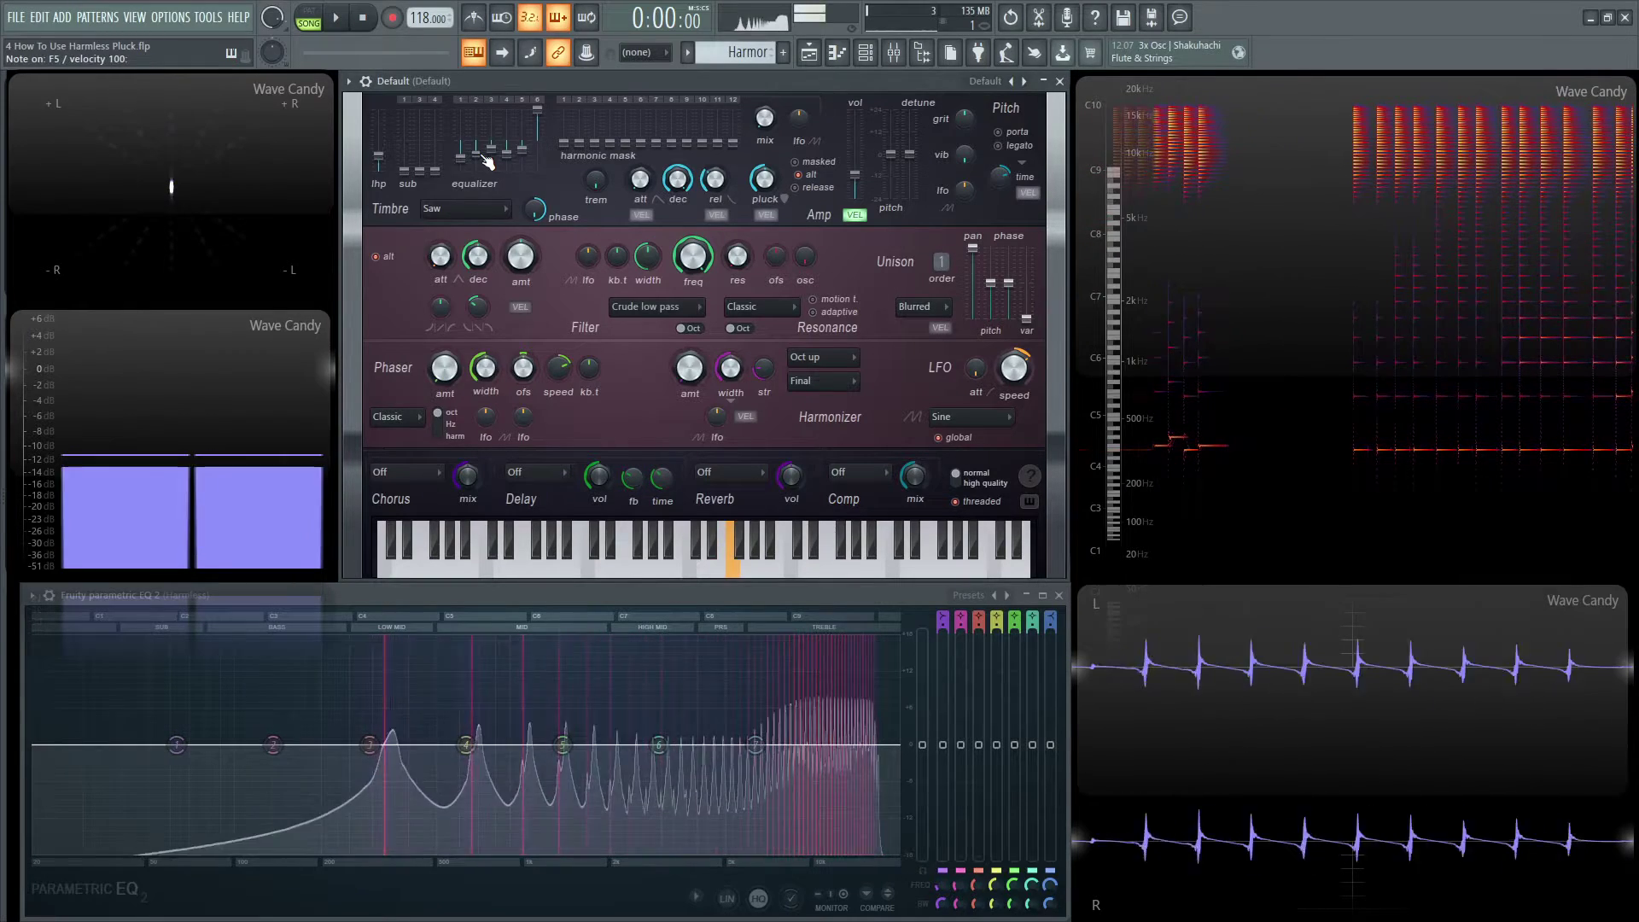
key("y")
key("e")
key("r")
key("t")
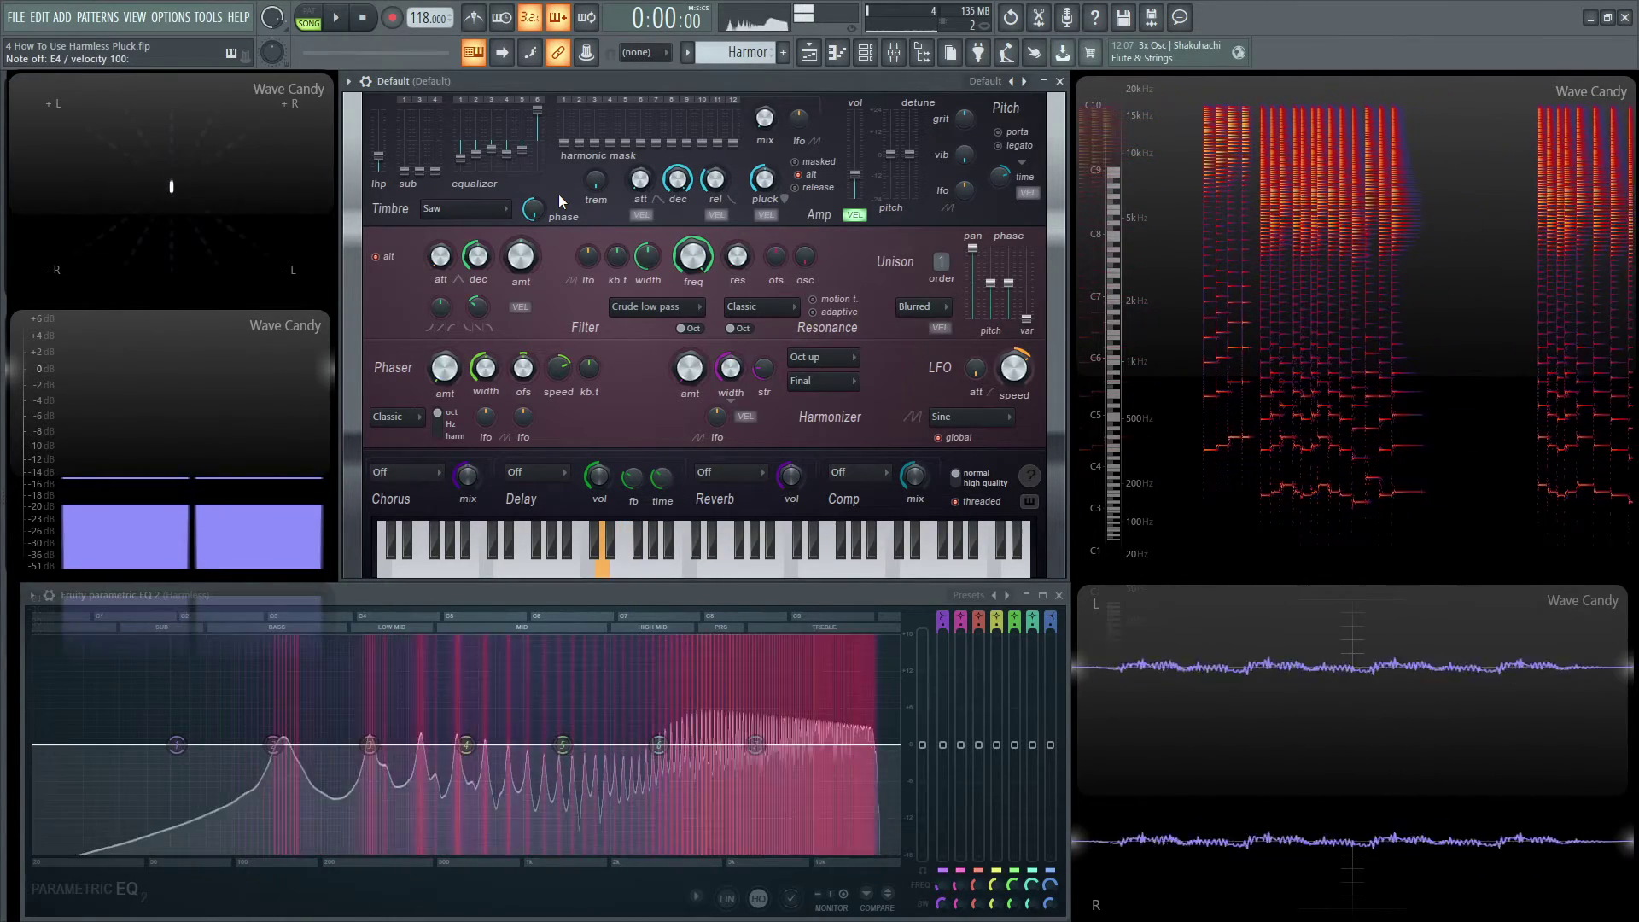
- Reload the Default preset, then lengthen the amp release and set the pluck decay length to 65%
left_click(1009, 82)
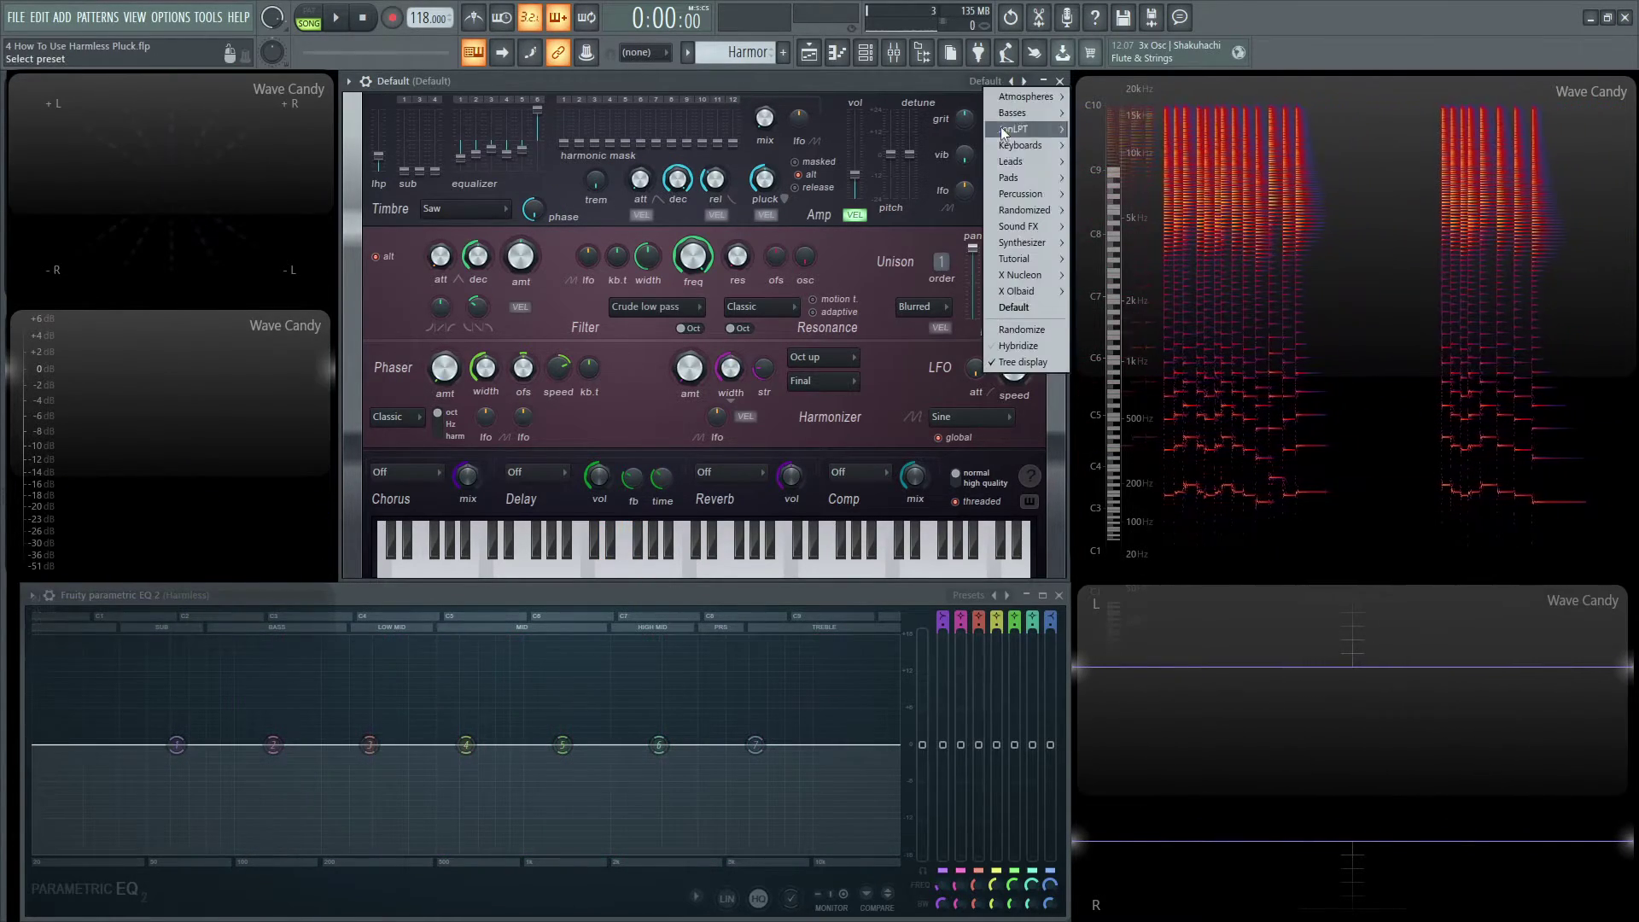
left_click(1037, 327)
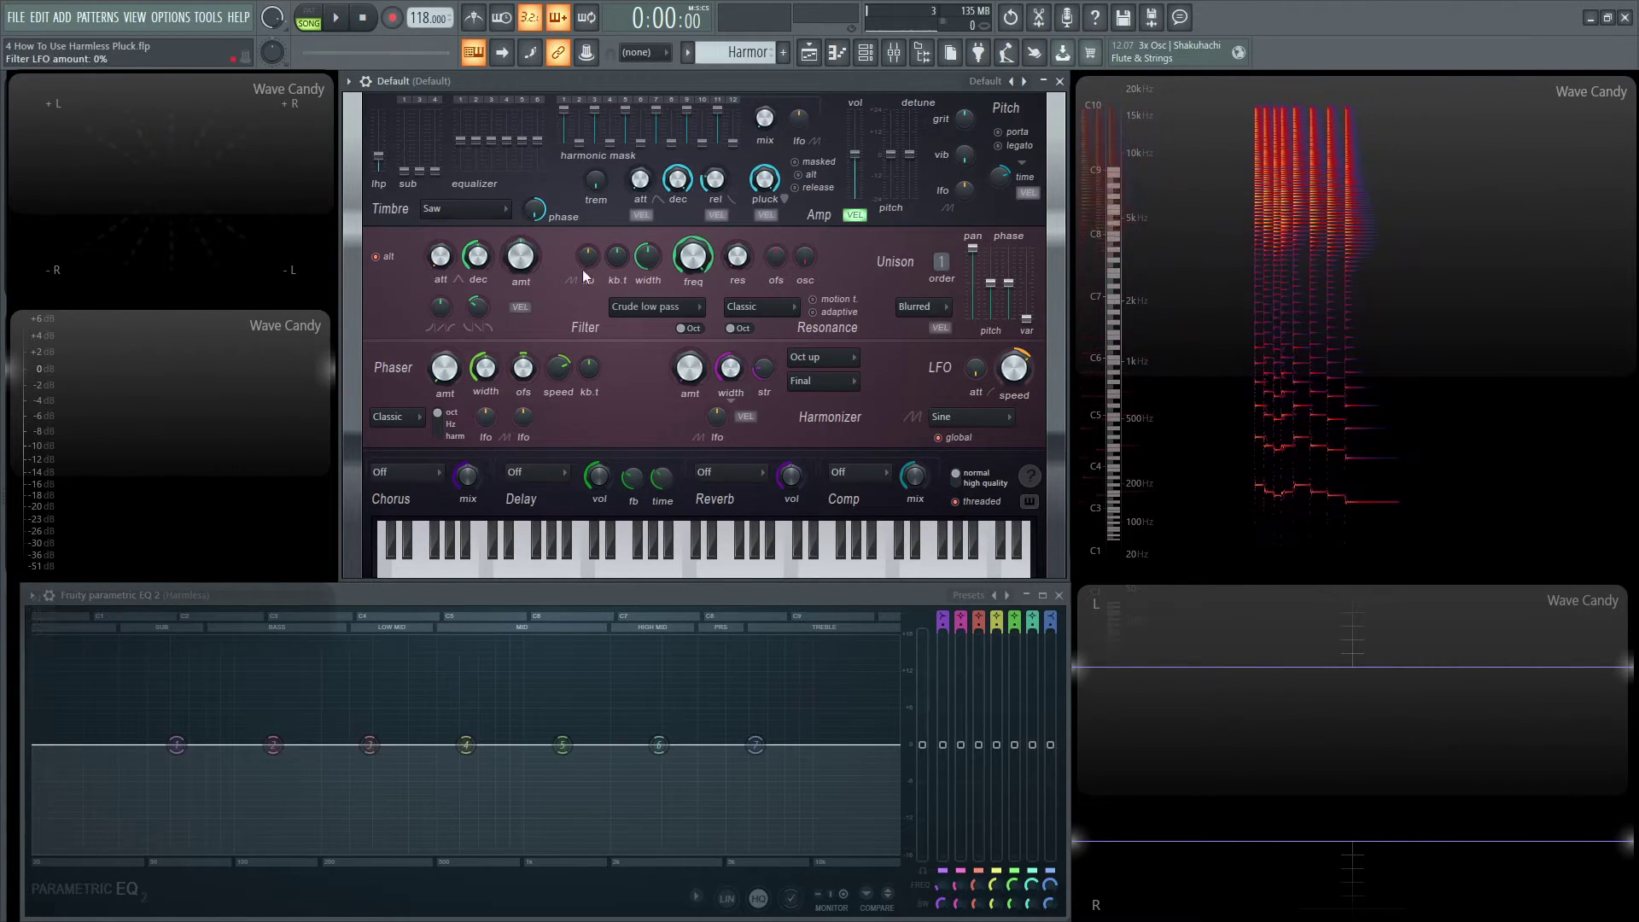
left_click_drag(715, 180, 715, 128)
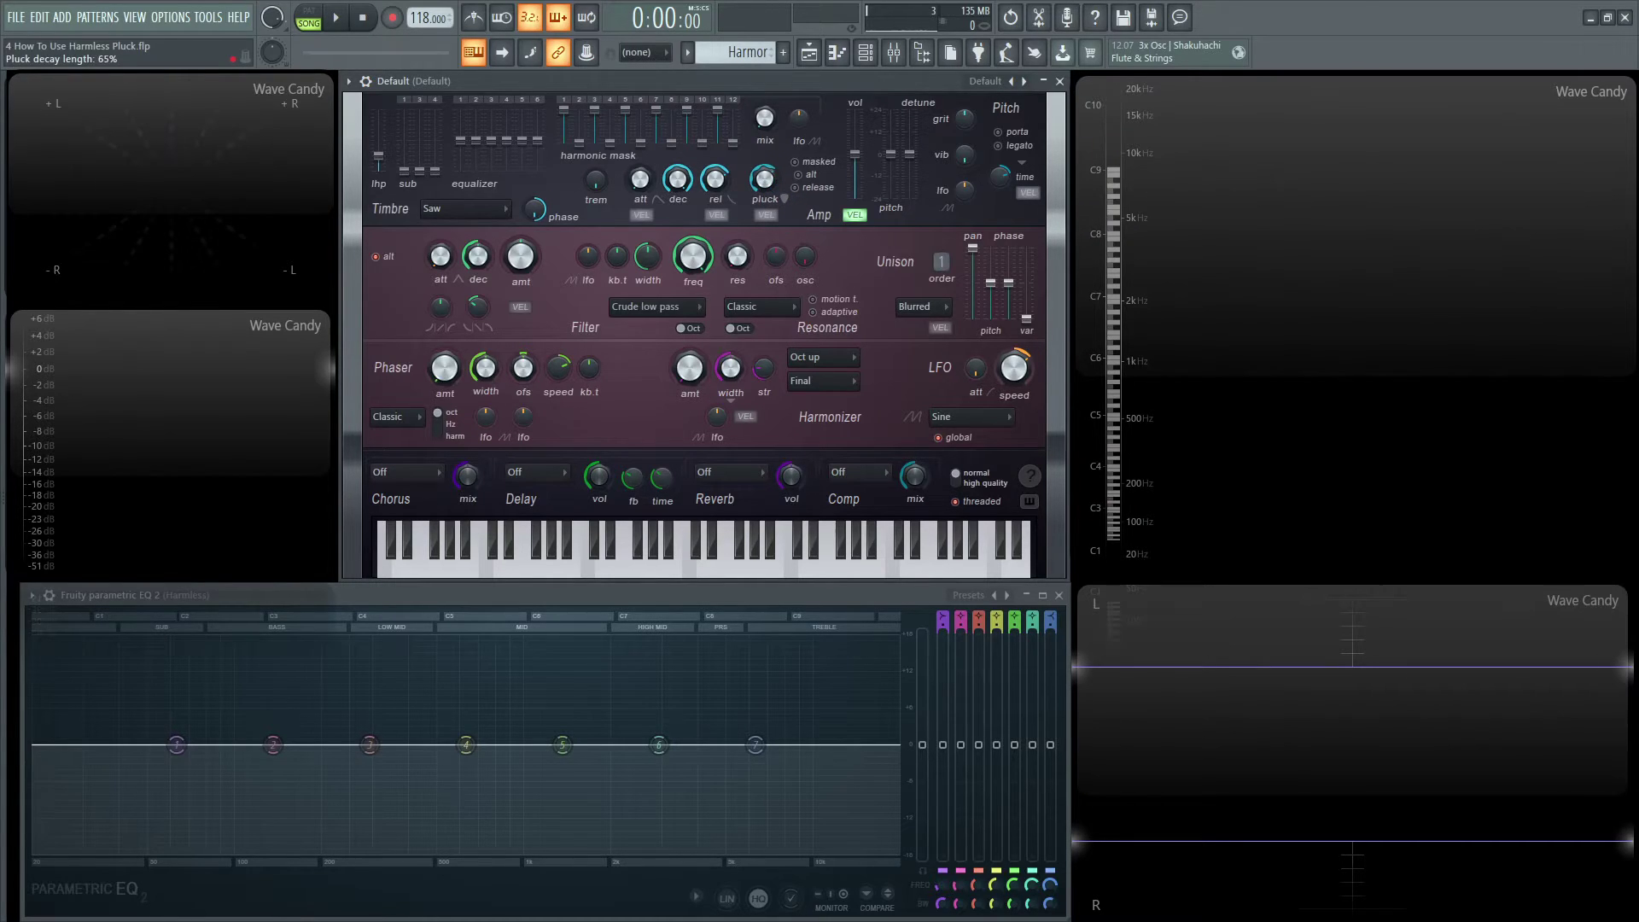
- Play repeated E5 and F5 notes to audition the plain pluck with the longer amp release
key("e")
key("e")
key("e")
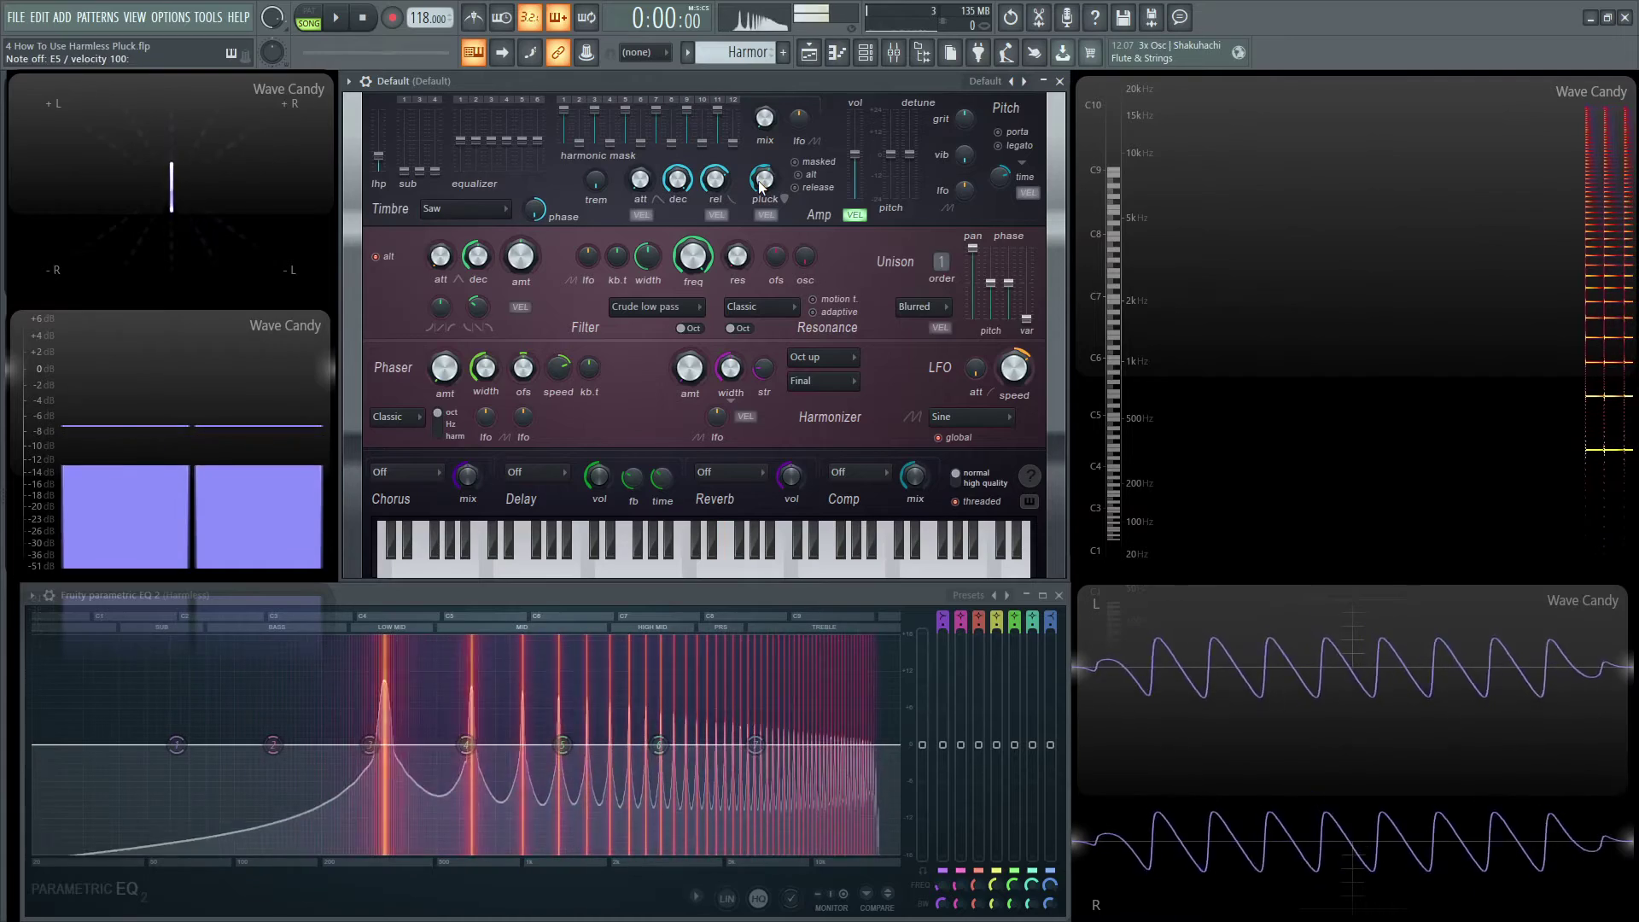
key("r")
key("c")
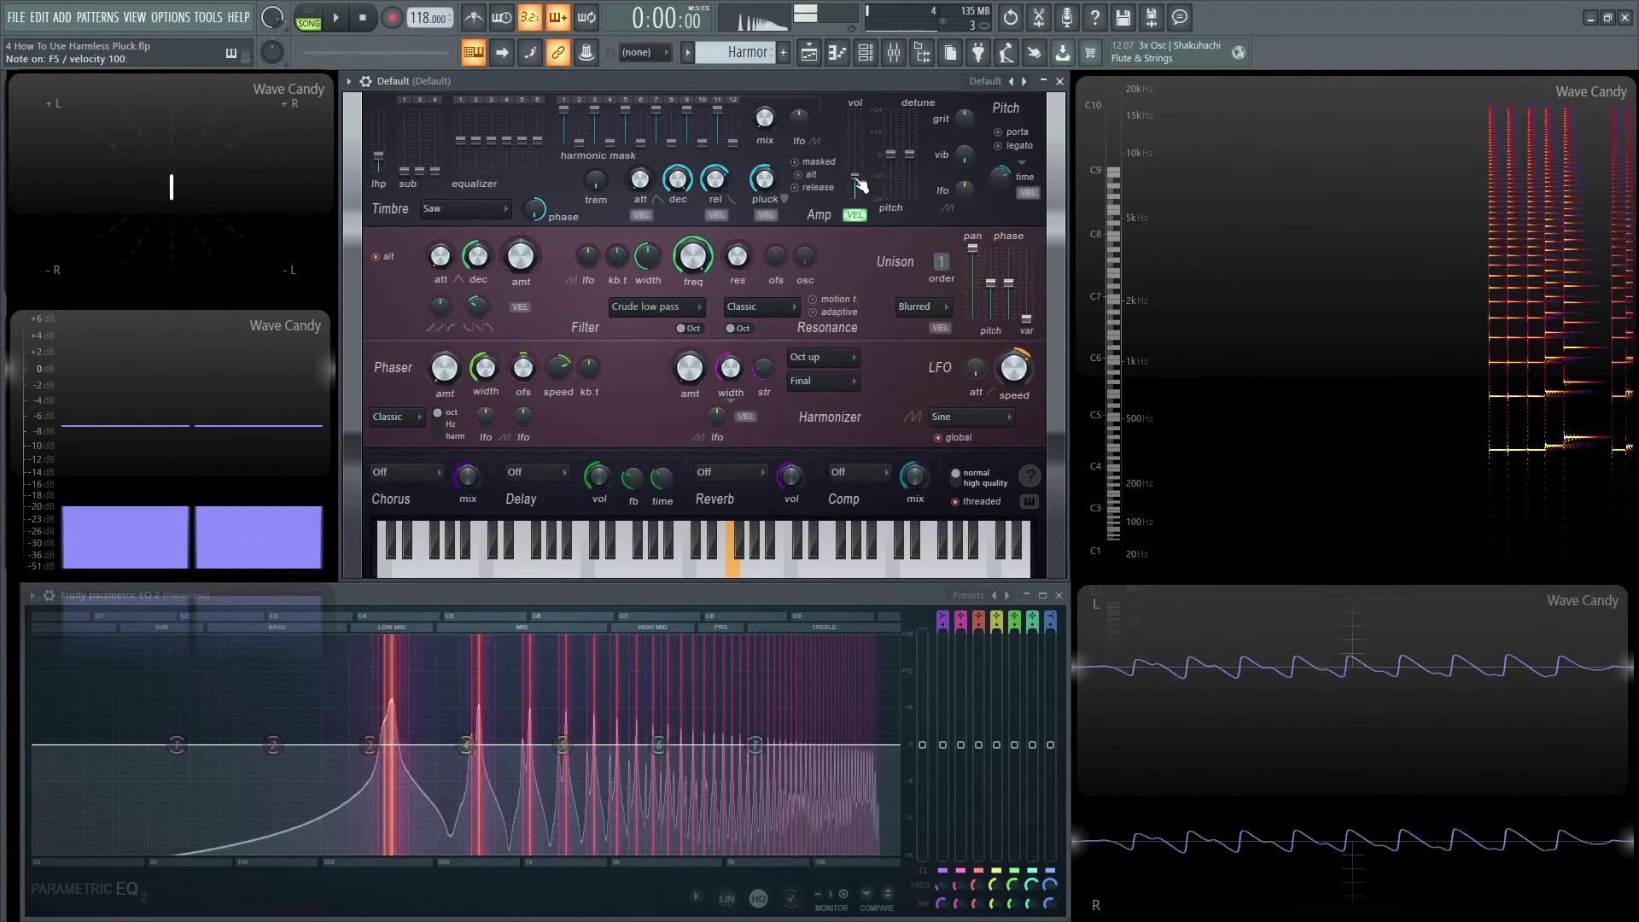
key("v")
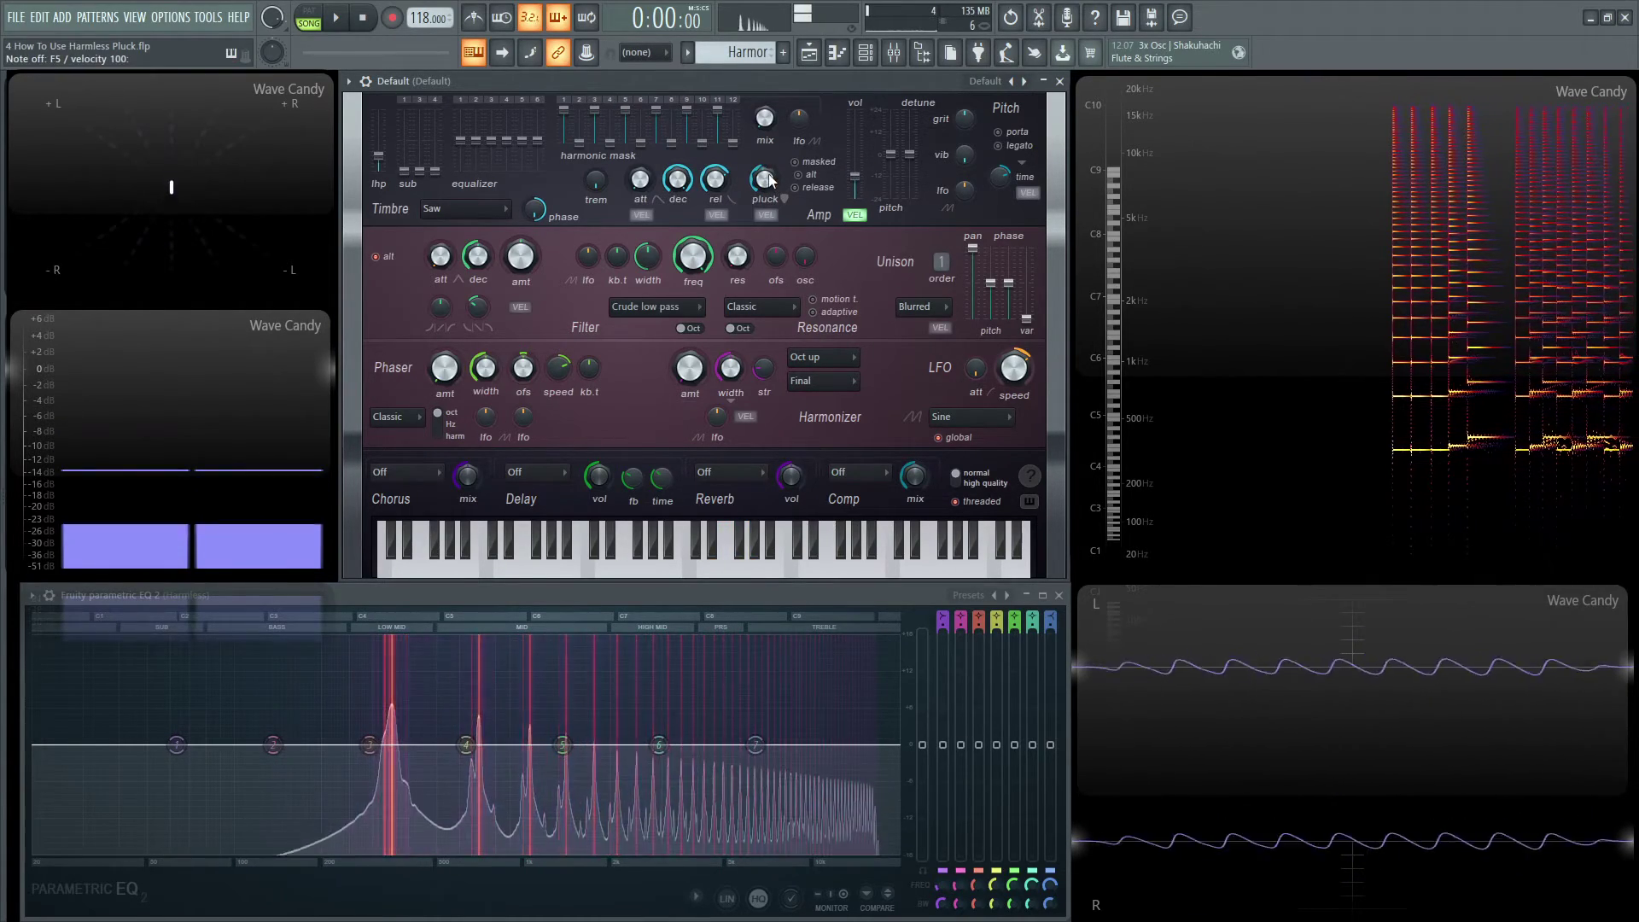
- Restrict the pluck to note release only and shorten its decay while playing E5
key("c")
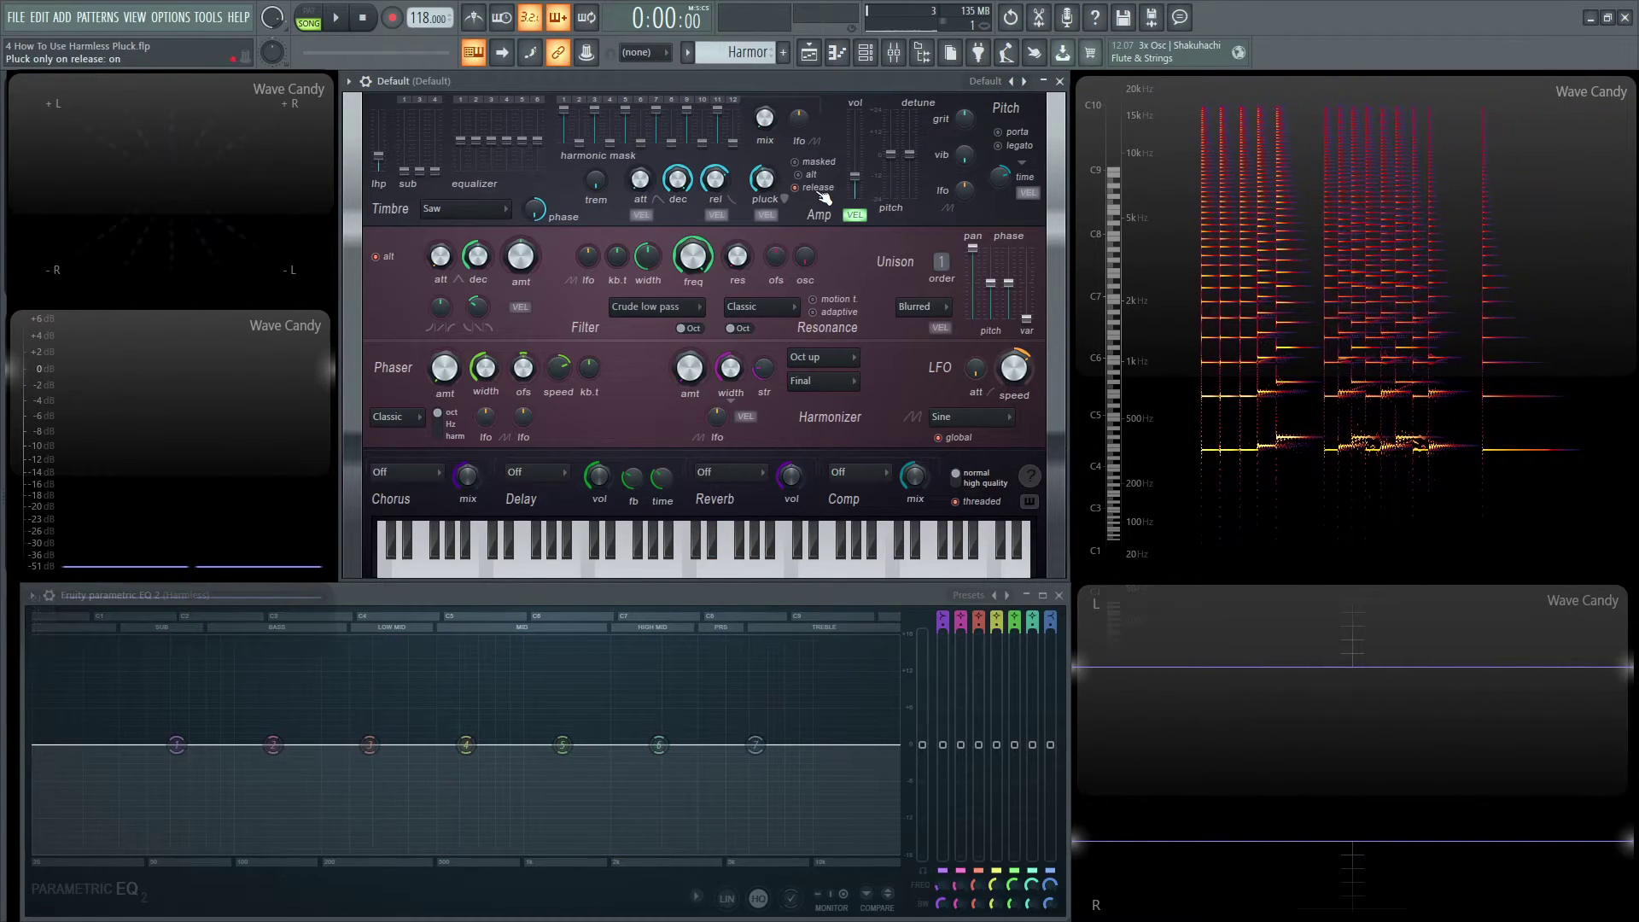
key("c")
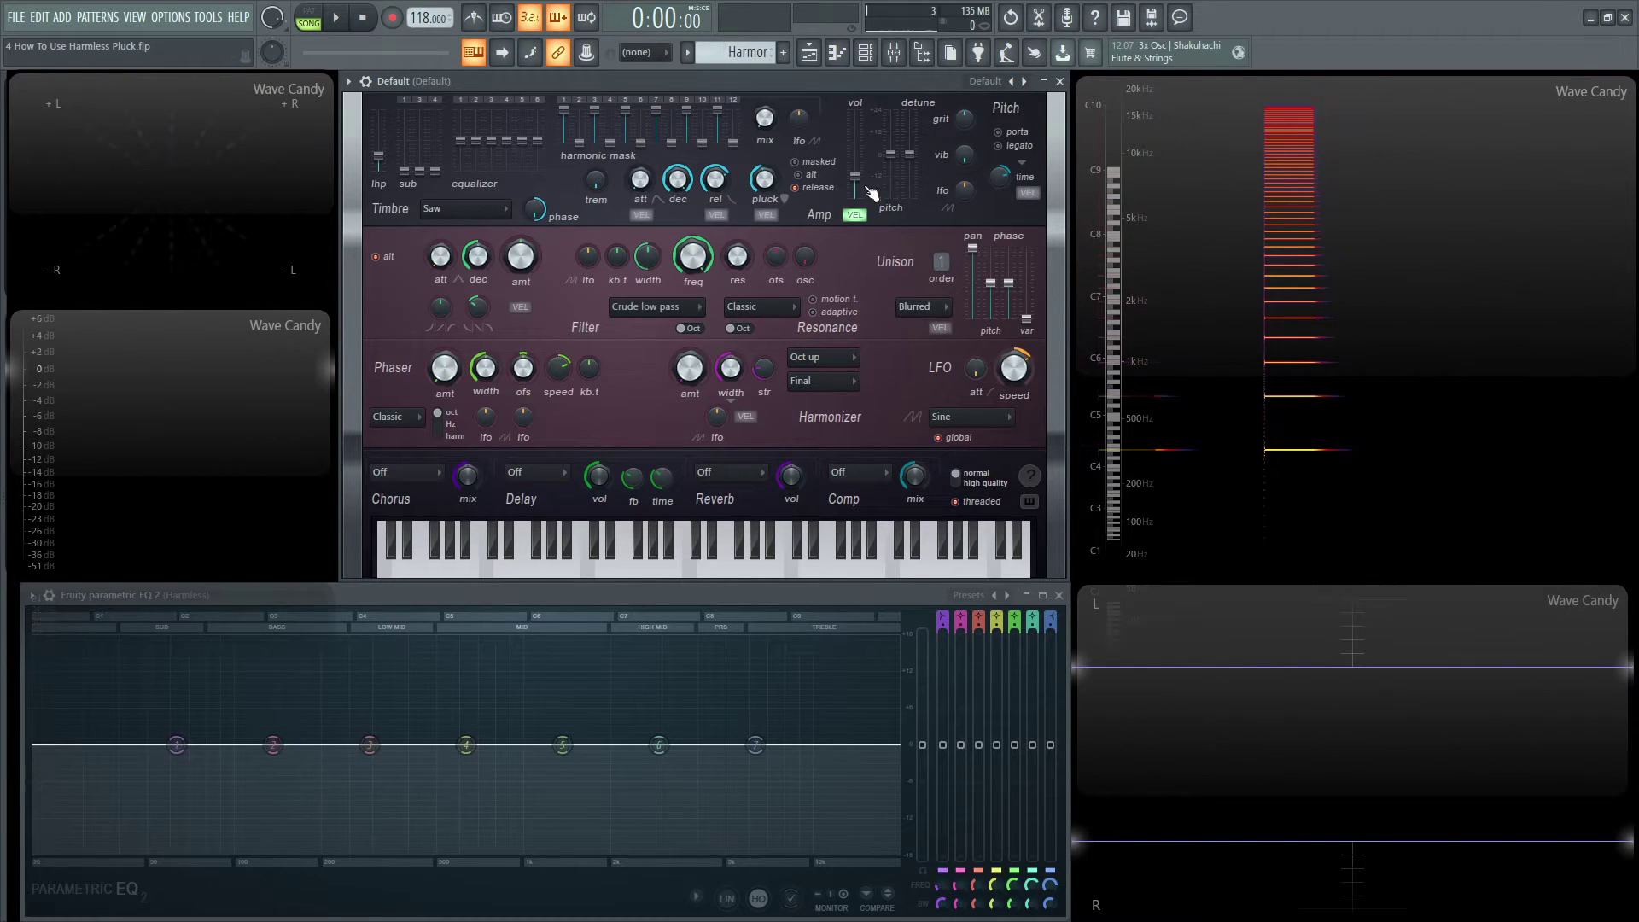
key("e")
left_click_drag(763, 179, 762, 210)
key("e")
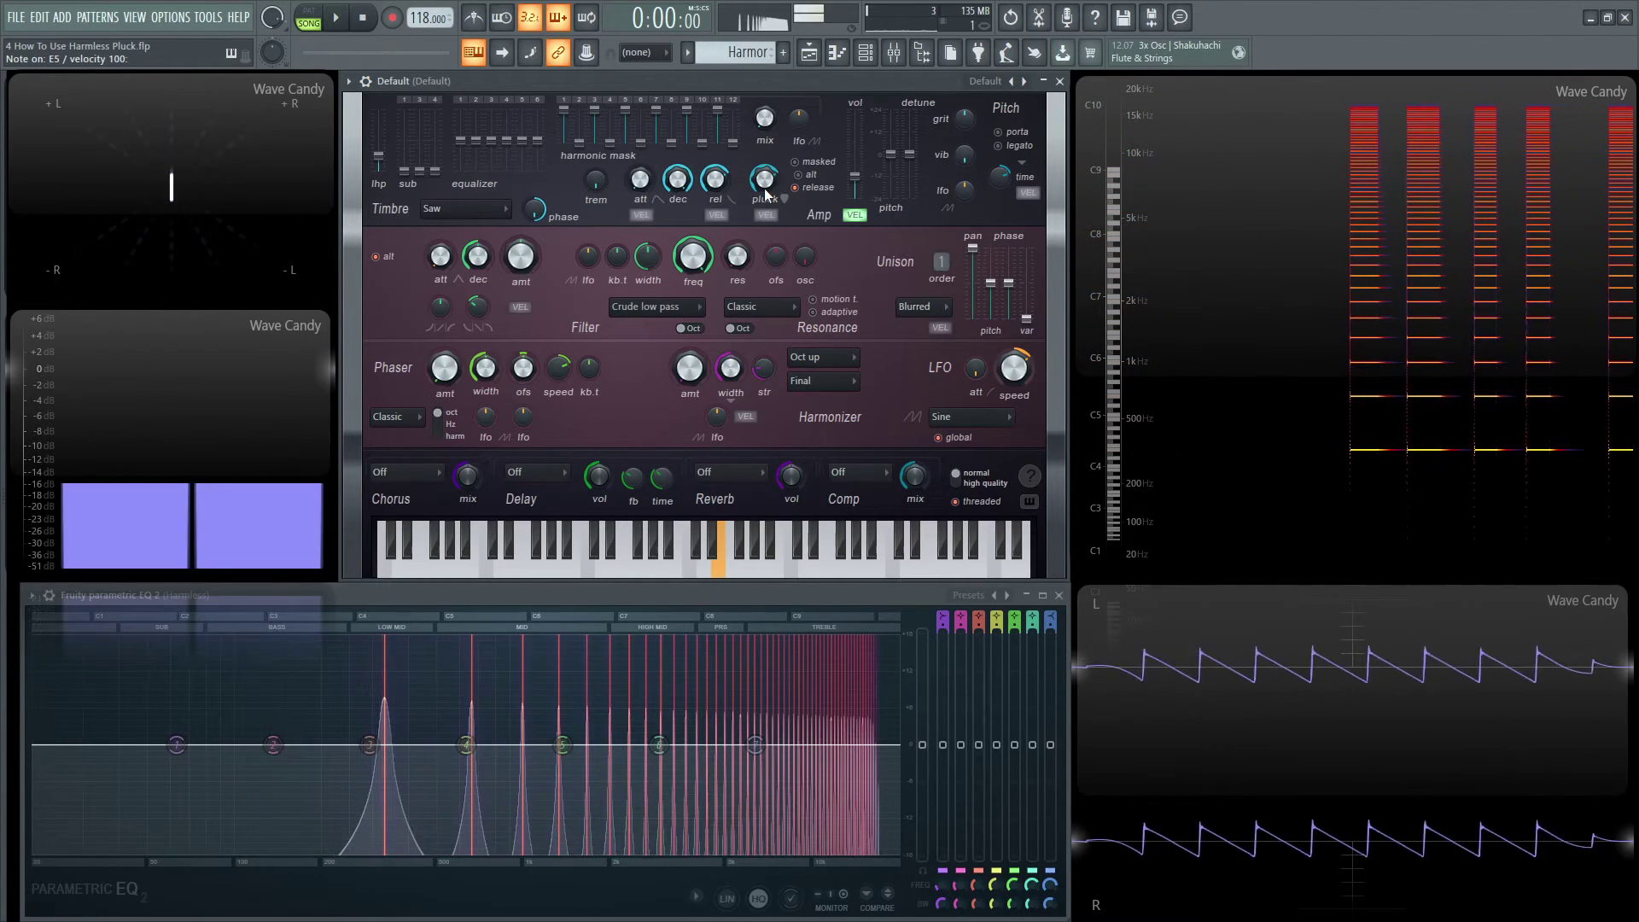
key("e")
key("e")
- Lengthen the pluck decay and toggle its release-only mode while playing E5, finishing with a 50% decay length
left_click_drag(765, 189, 765, 154)
left_click(808, 194)
key("e")
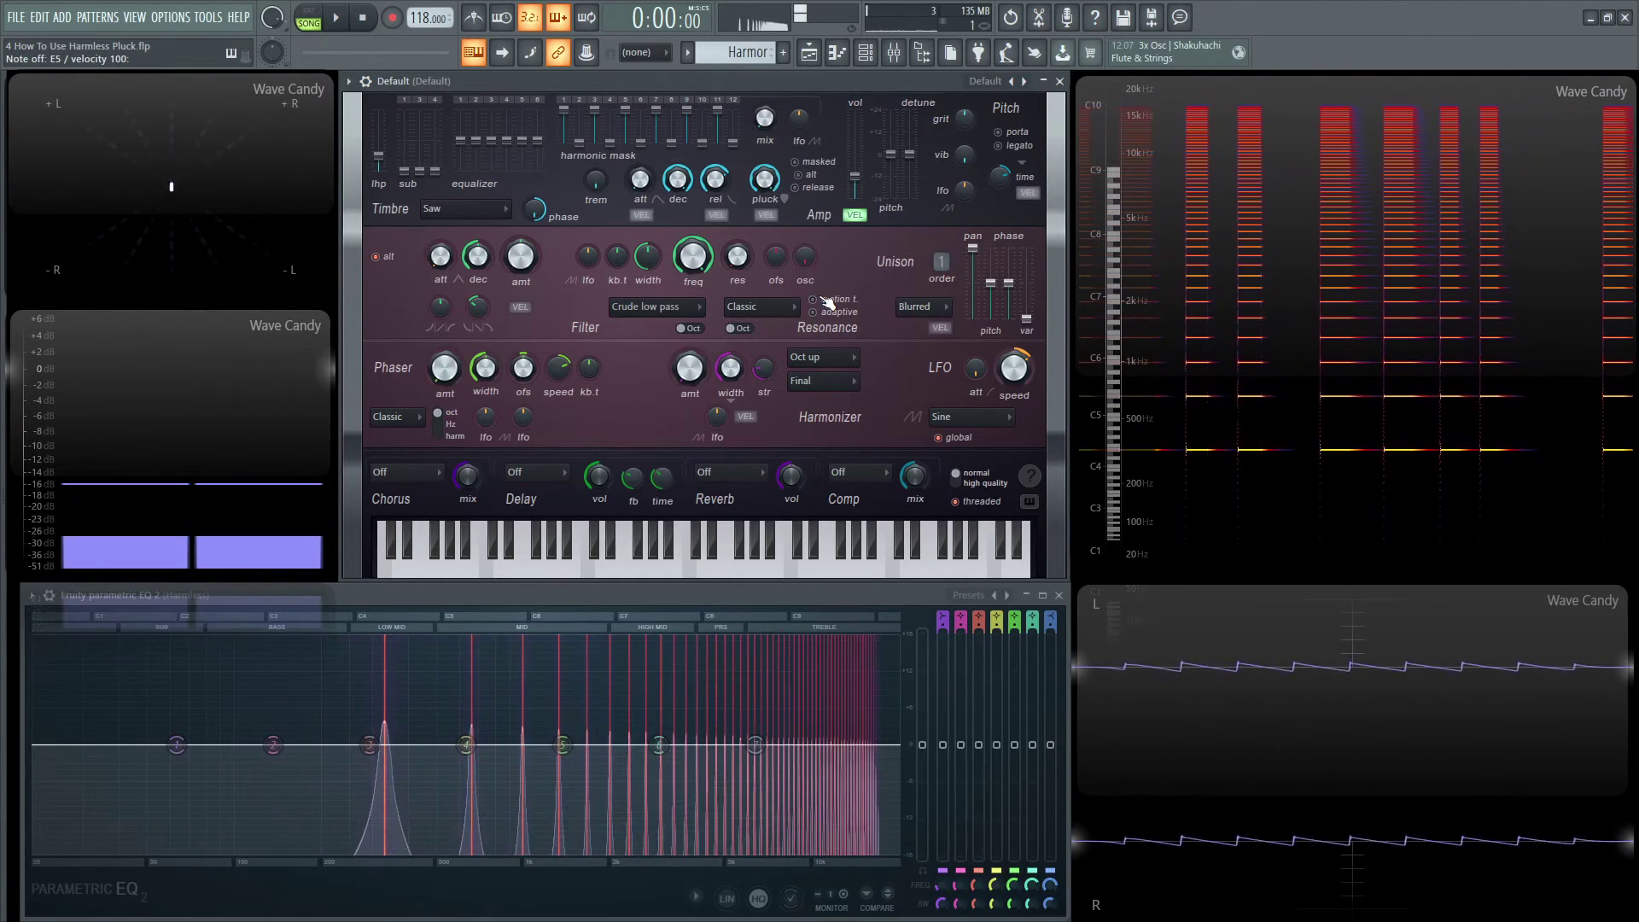
key("e")
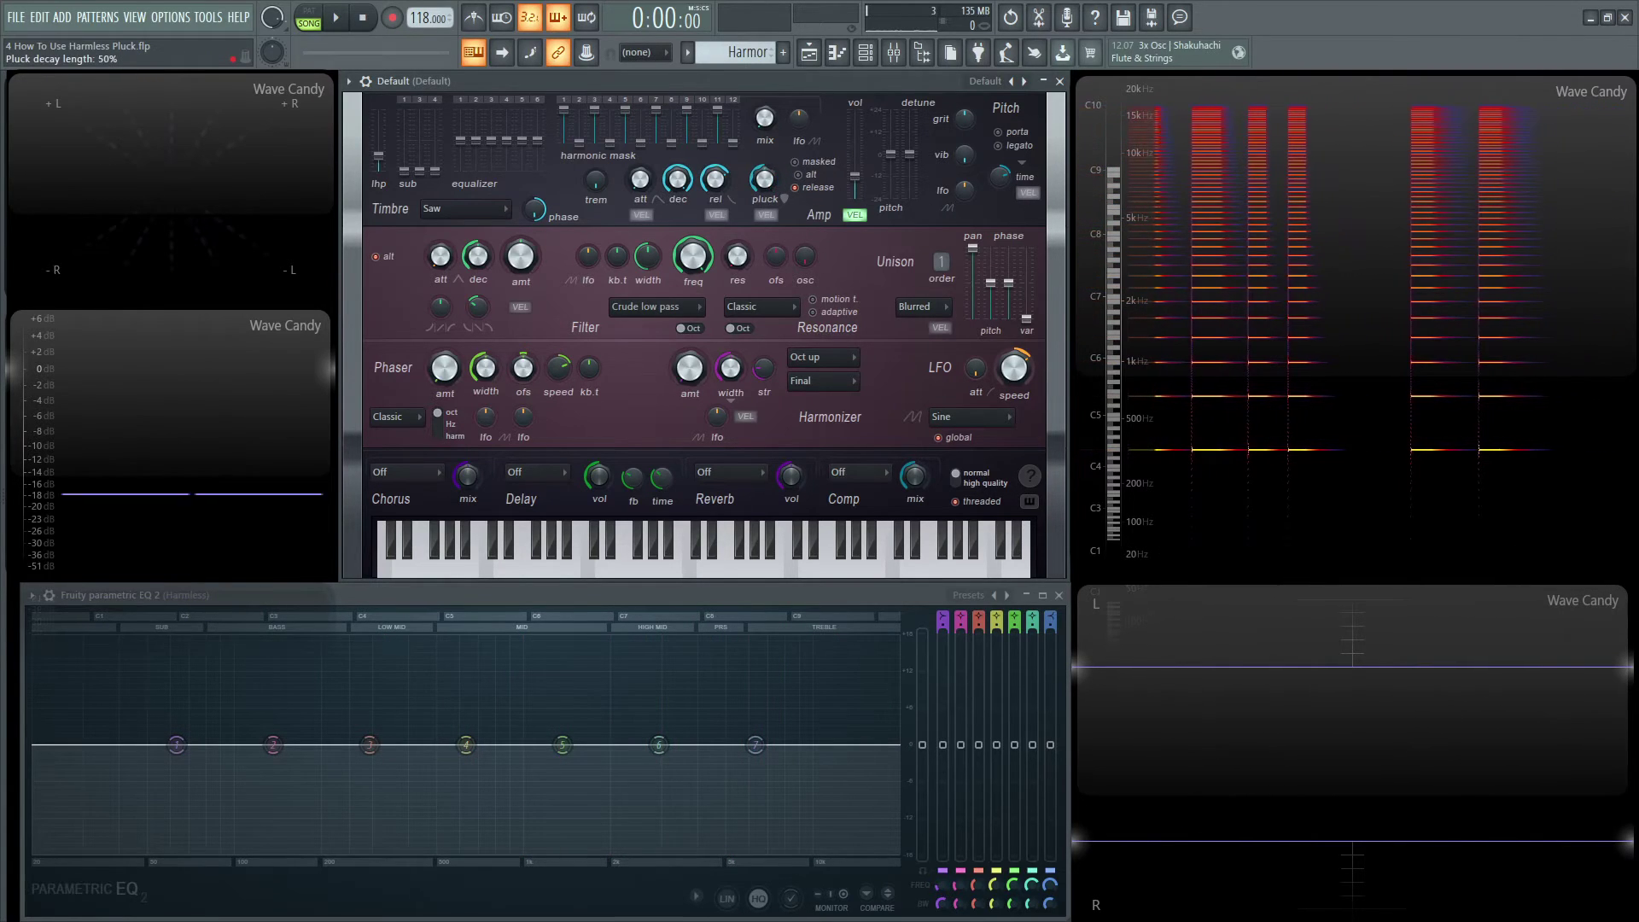
- Play repeated E5 notes and examine how the release-only pluck shapes the upper harmonics' tails in the spectrogram
key("c")
key("c")
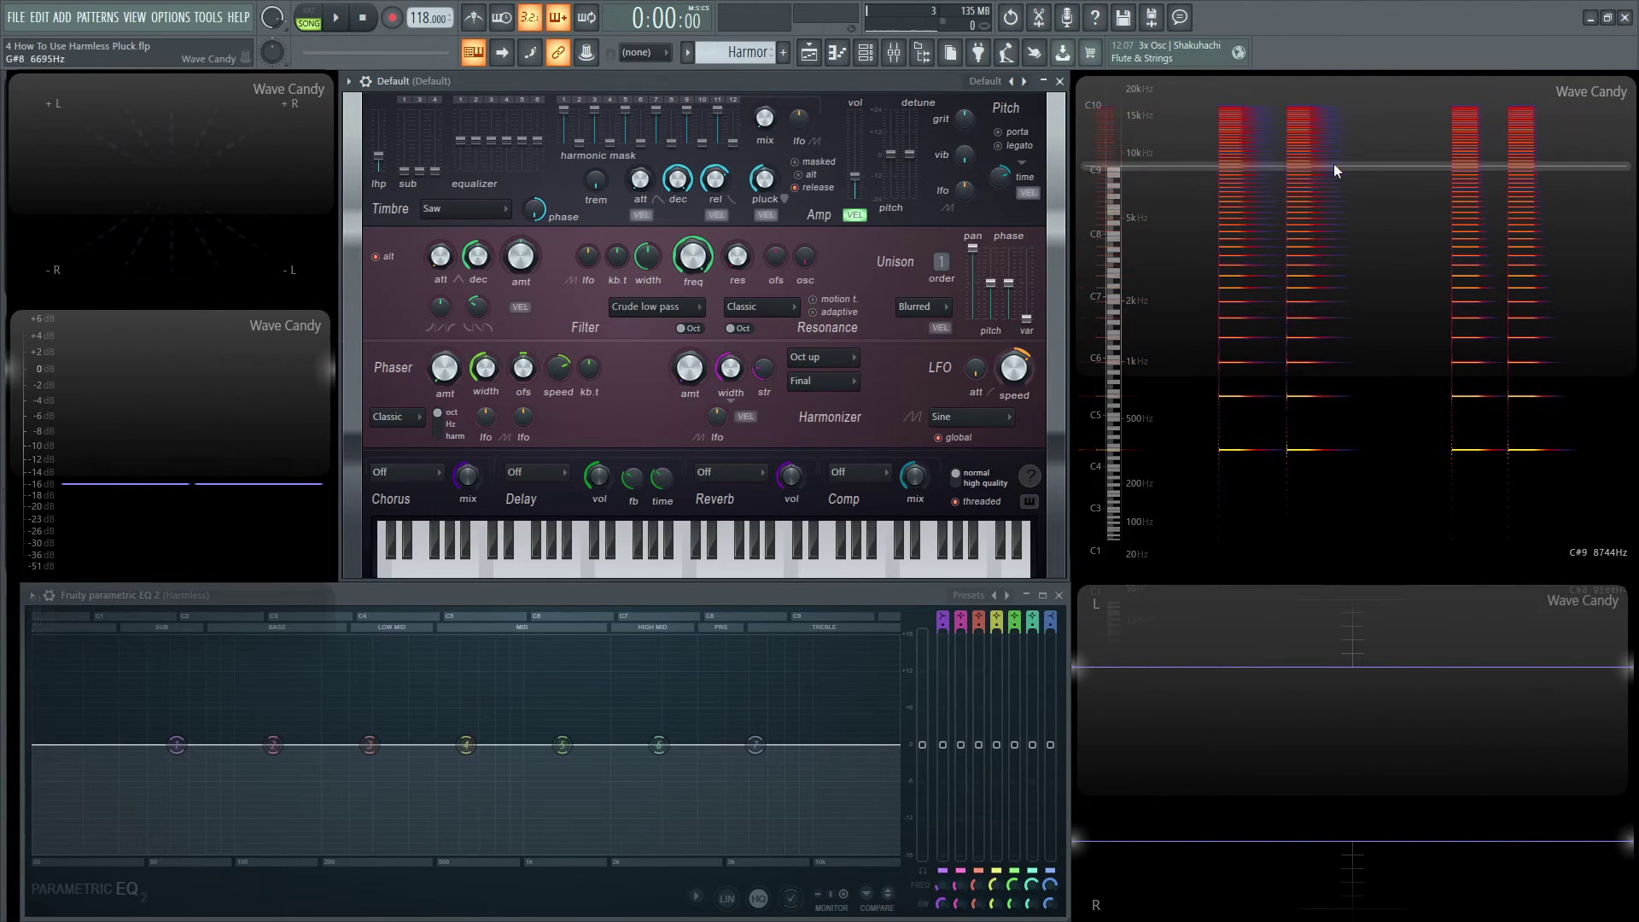
key("c")
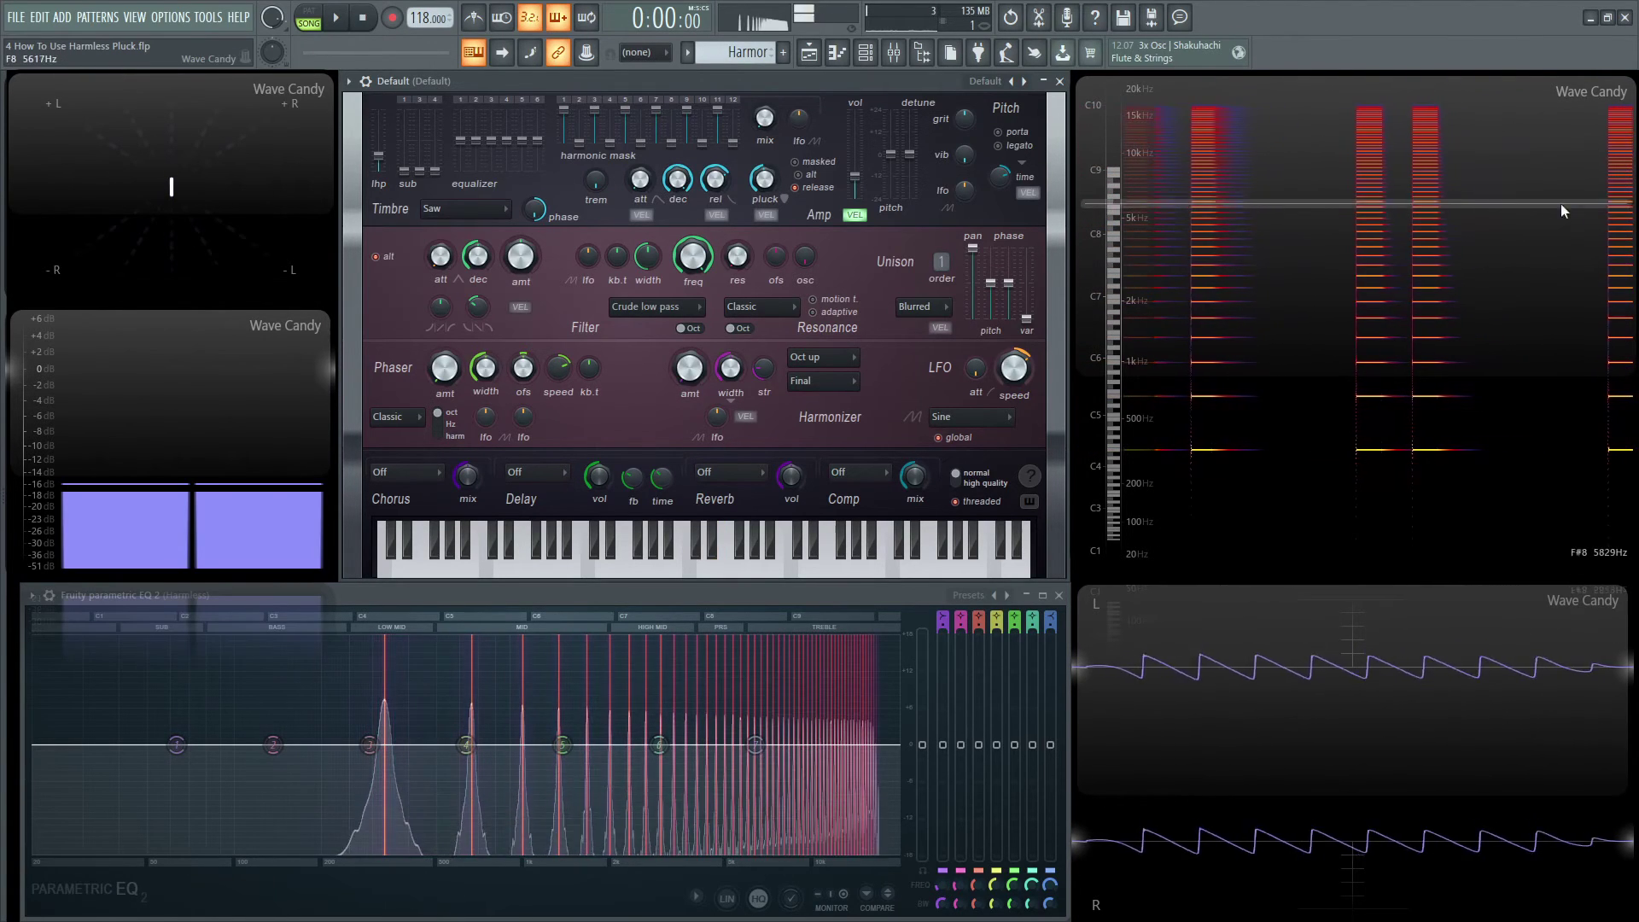
key("c")
key("c")
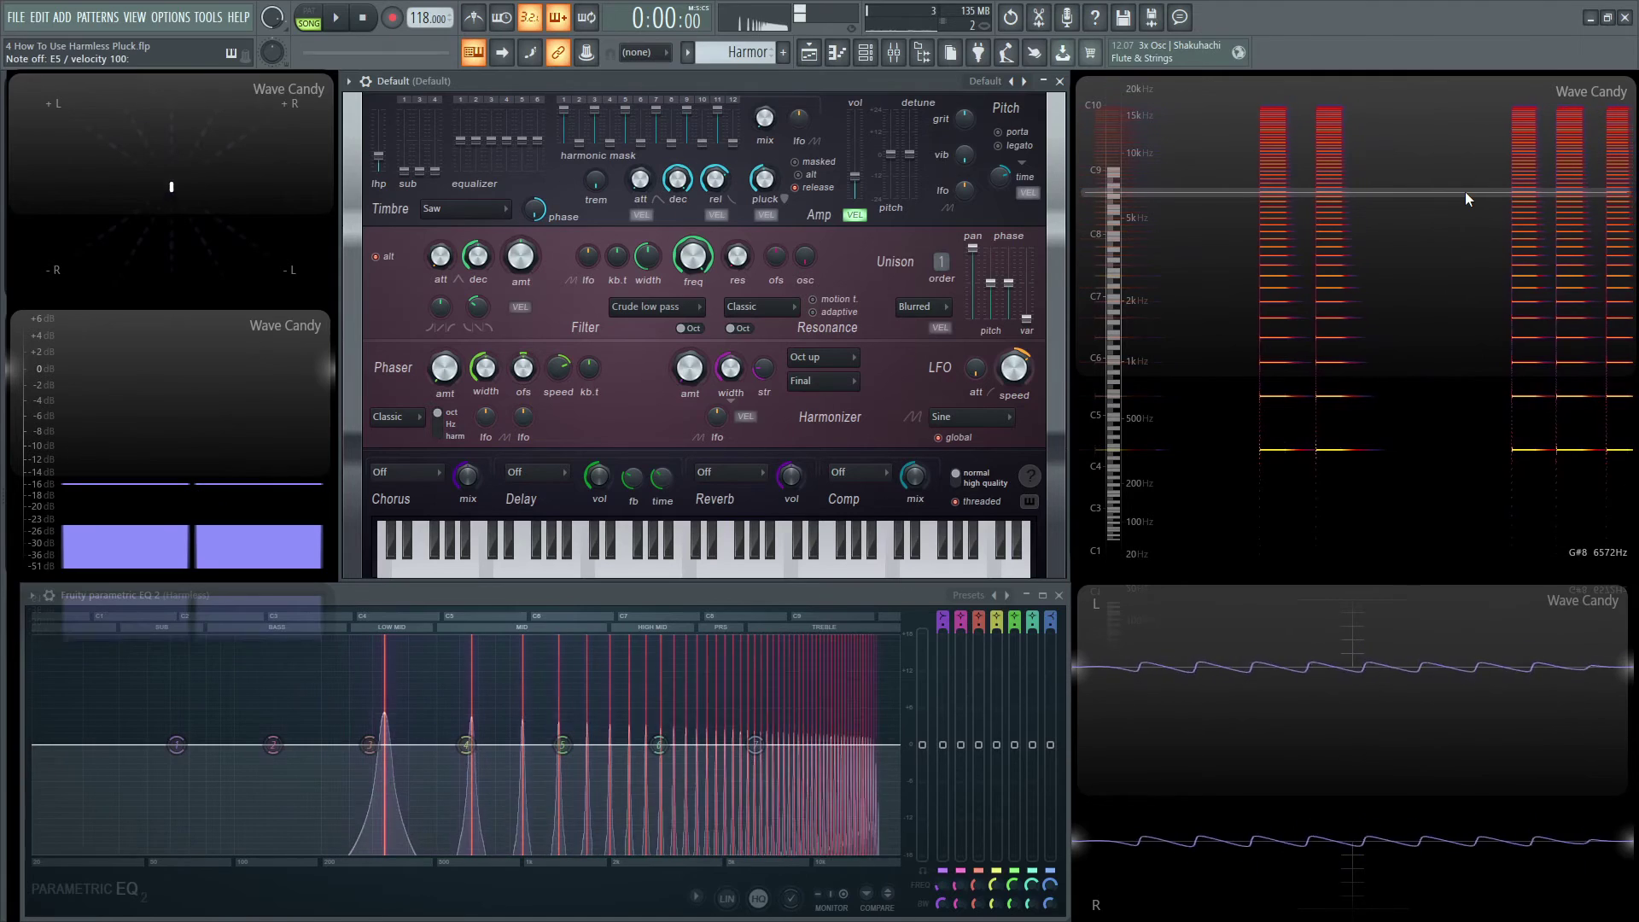